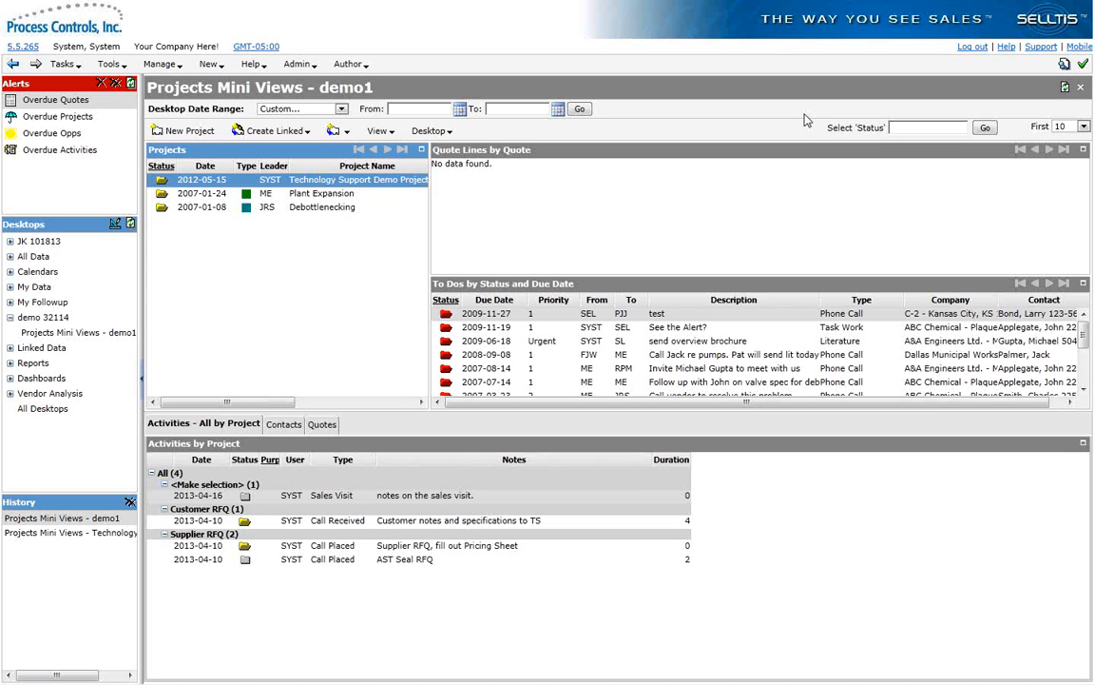
Step: Load the list of startup desktops in the Display section of Personal Options and review the available choices
{"action": "left_click", "coordinate": [109, 67]}
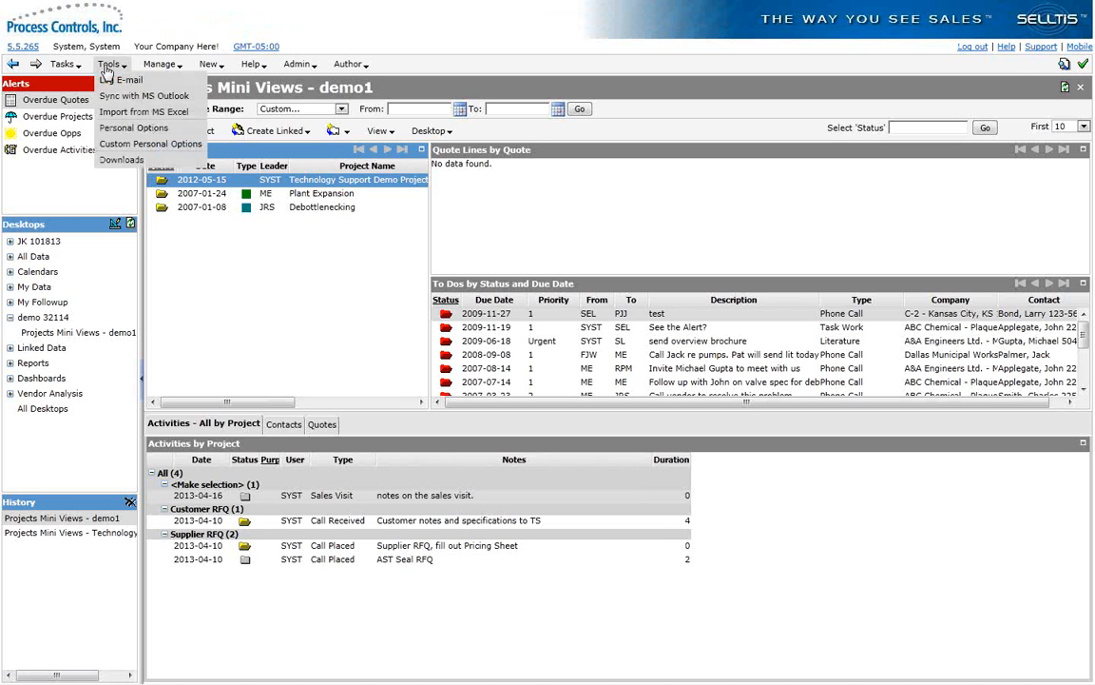
{"action": "left_click", "coordinate": [114, 129]}
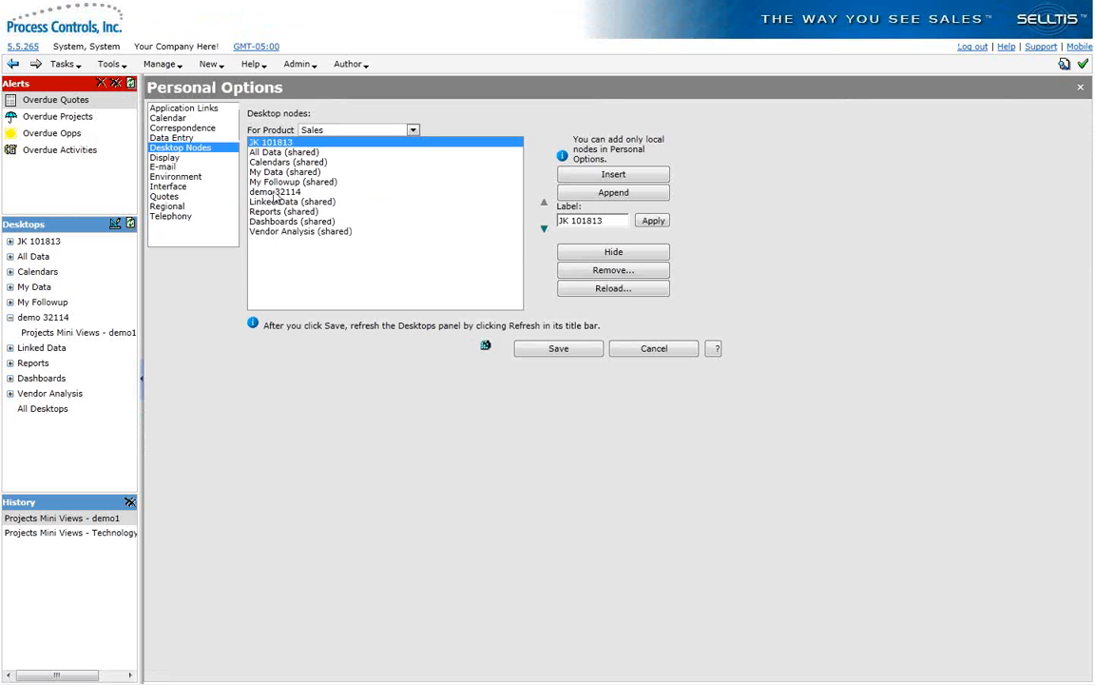
{"action": "left_click", "coordinate": [165, 157]}
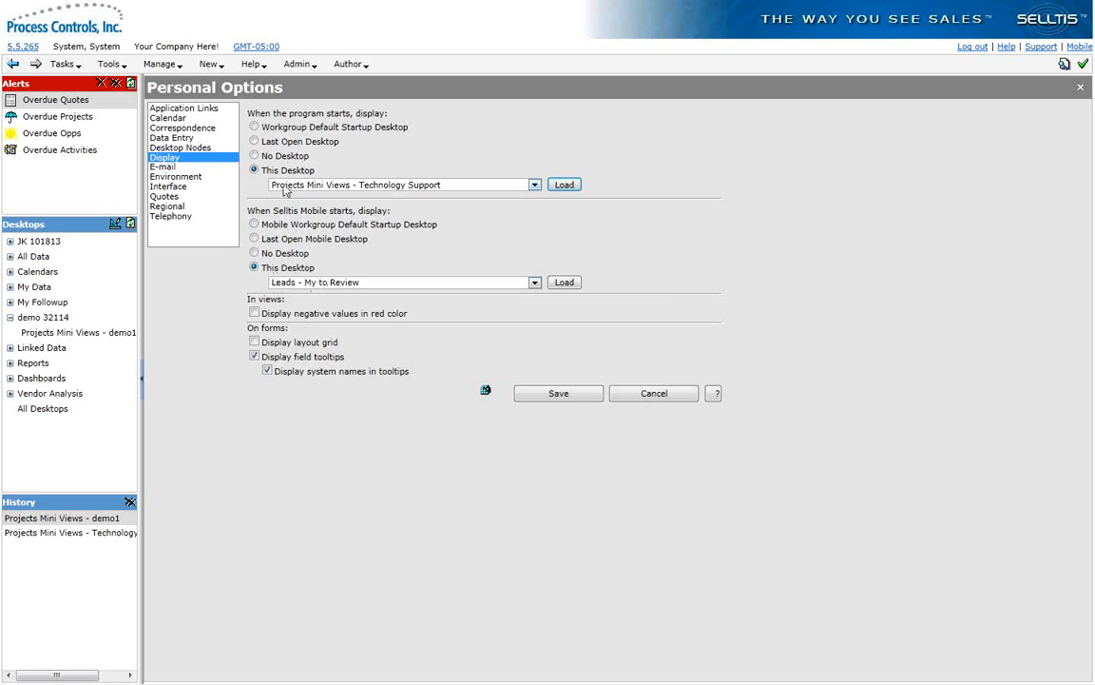
{"action": "left_click", "coordinate": [563, 184]}
{"action": "left_click", "coordinate": [534, 185]}
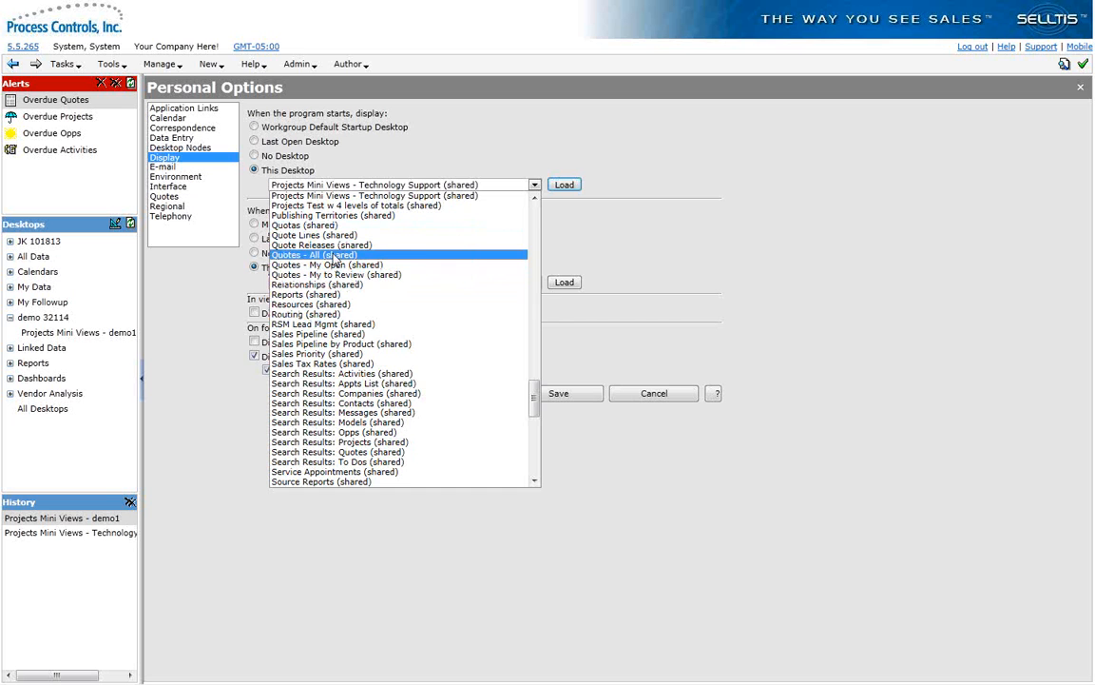
{"action": "left_click", "coordinate": [625, 236]}
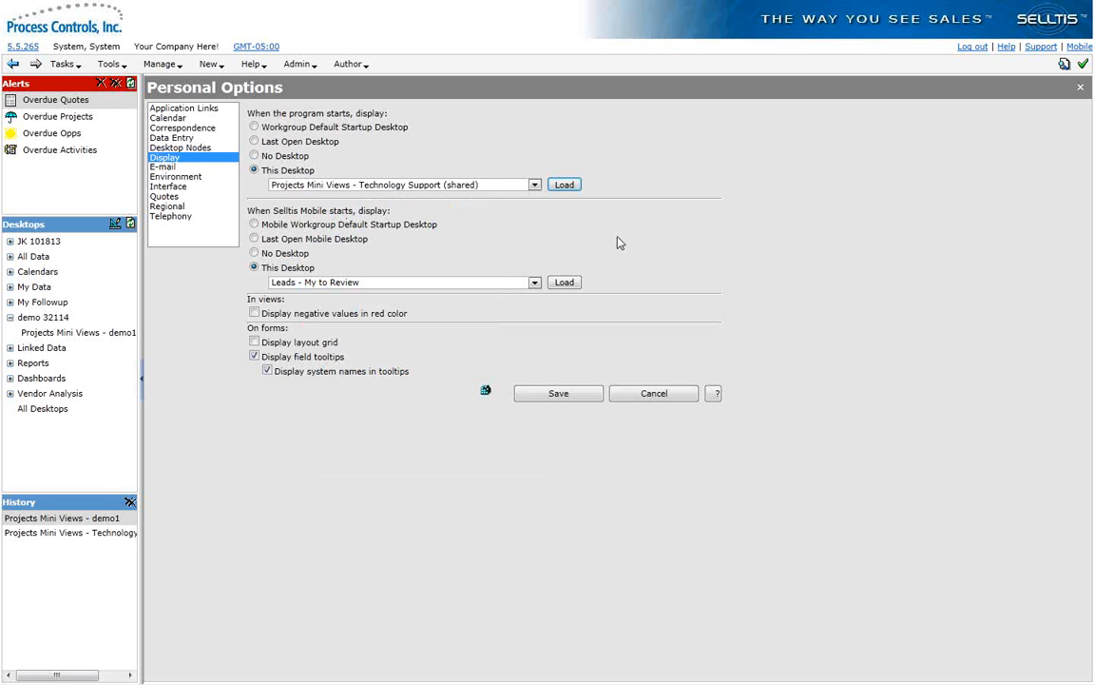
Step: Load the Selltis Mobile startup desktops in Personal Options and choose Opps - My To Review (shared)
{"action": "left_click", "coordinate": [536, 283]}
{"action": "left_click", "coordinate": [565, 283]}
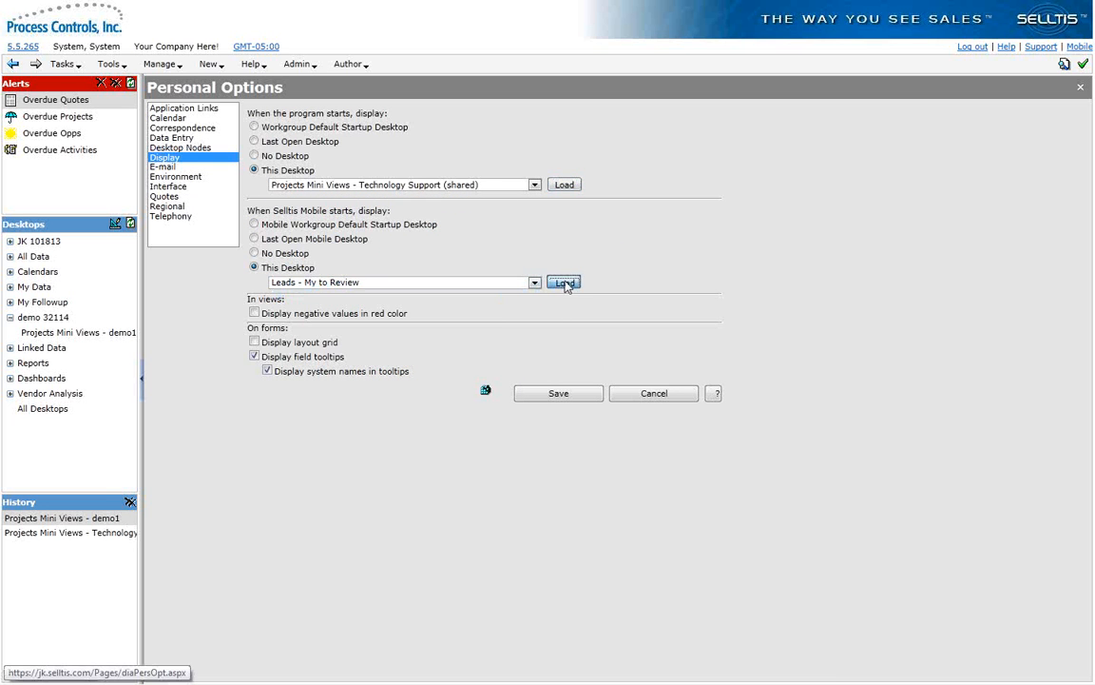
{"action": "left_click", "coordinate": [535, 283]}
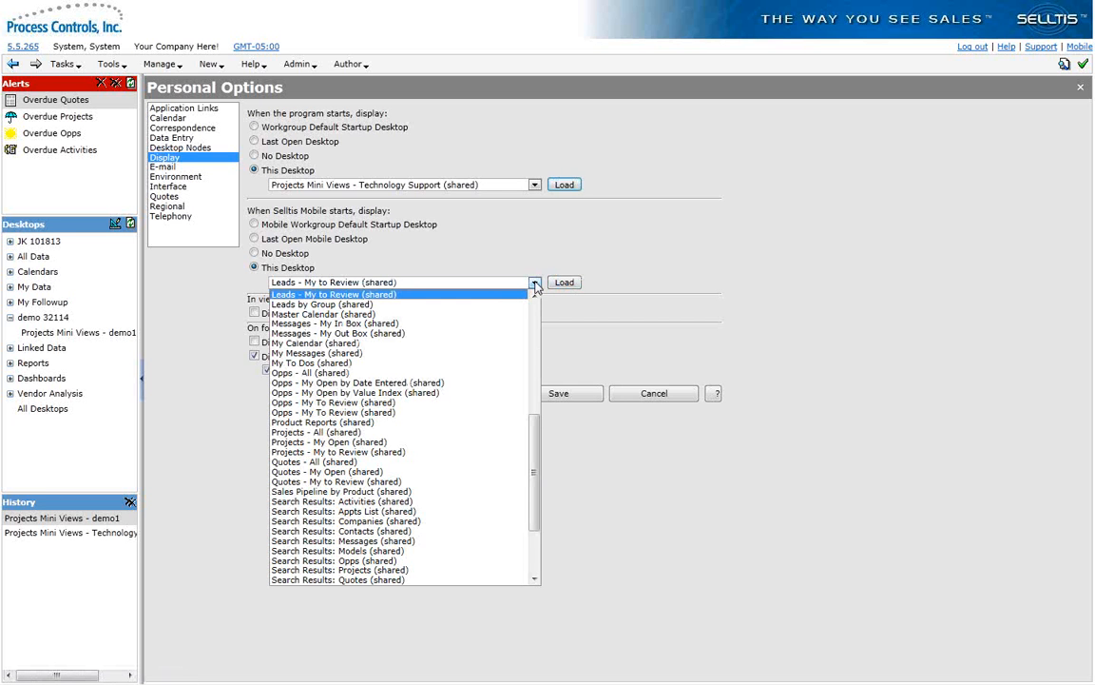
{"action": "left_click_drag", "start_coordinate": [535, 429], "coordinate": [534, 447]}
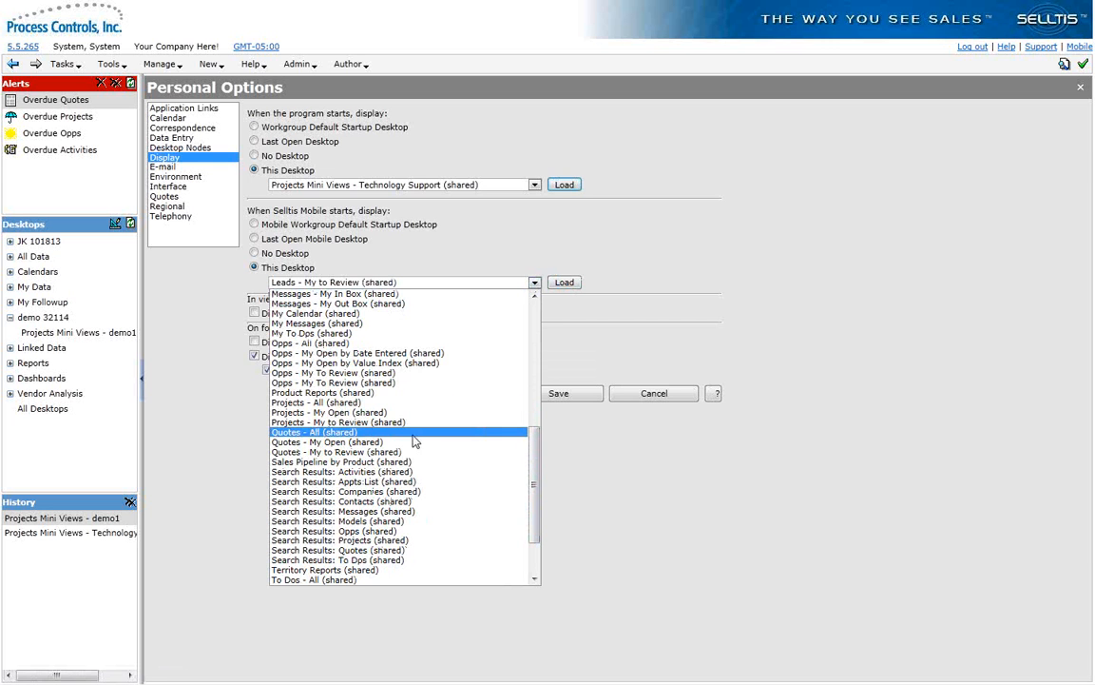
{"action": "left_click", "coordinate": [362, 376]}
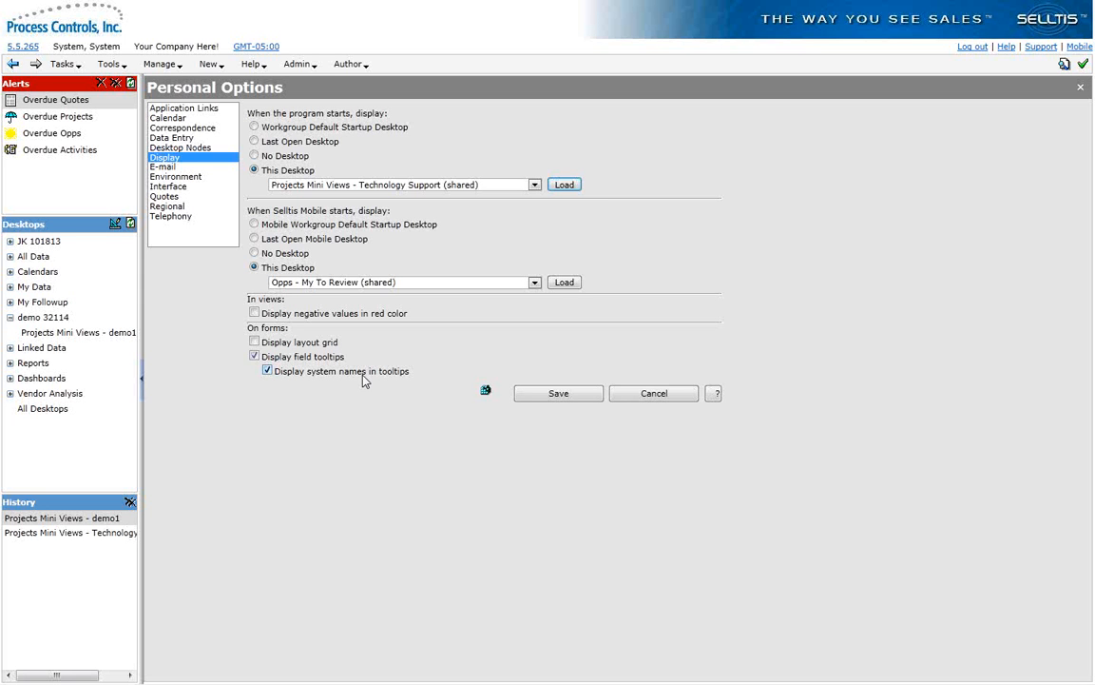
Step: Review the available default startup desktops in Workgroup Options and leave without saving
{"action": "left_click", "coordinate": [304, 67]}
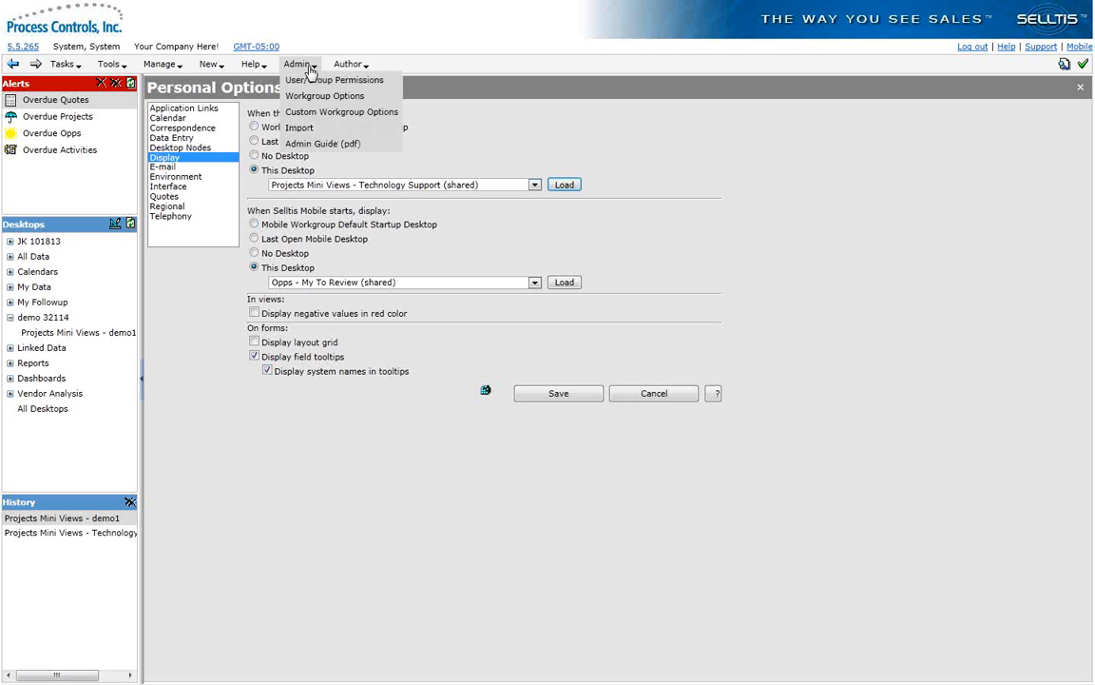
{"action": "left_click", "coordinate": [306, 101]}
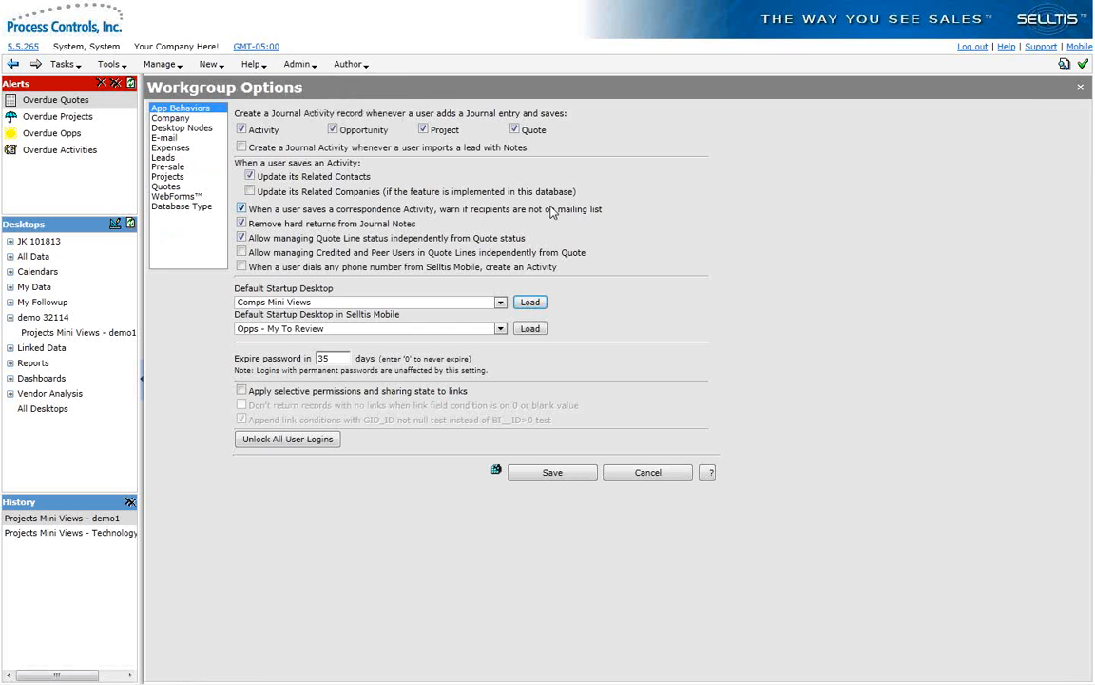
{"action": "left_click", "coordinate": [529, 303]}
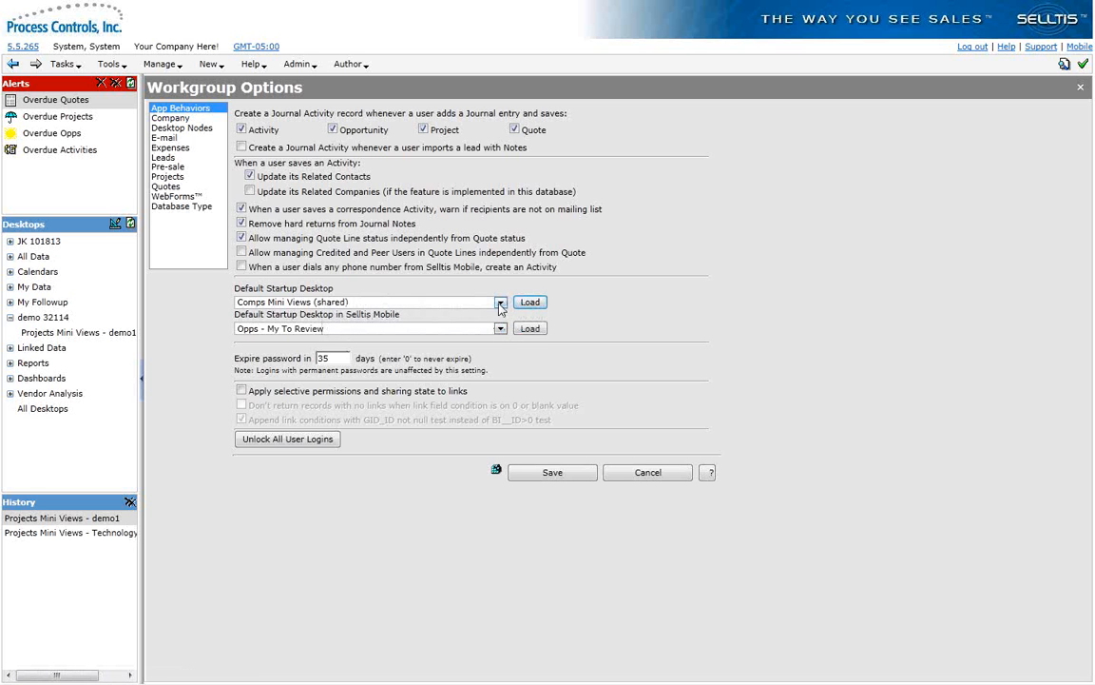
{"action": "left_click", "coordinate": [500, 302]}
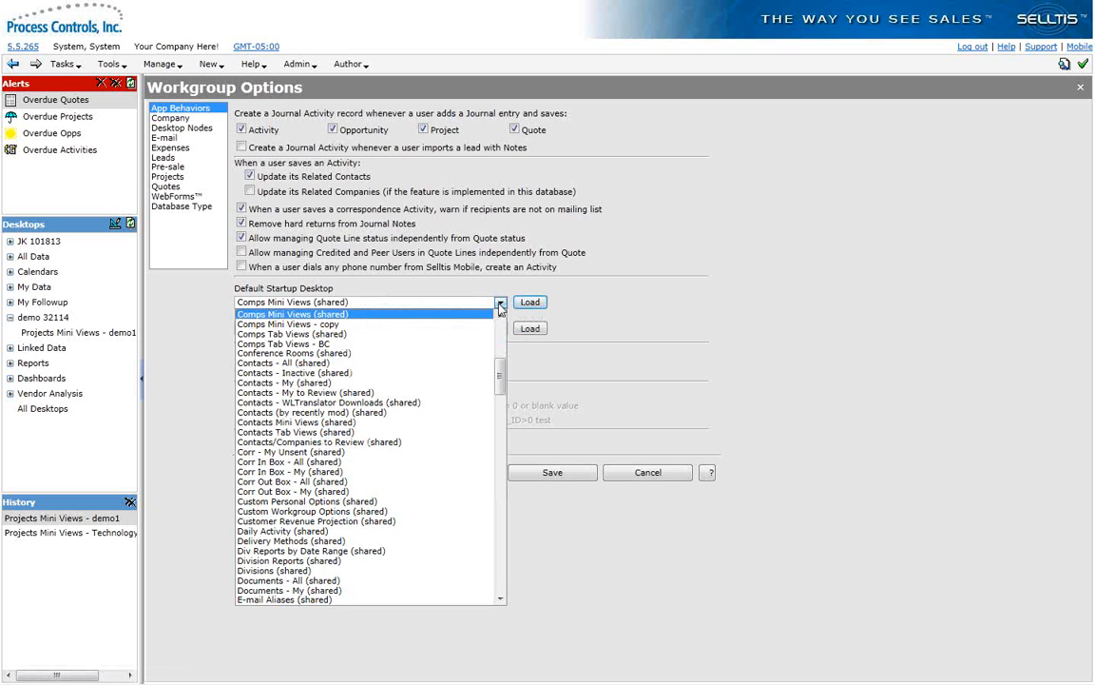
{"action": "left_click", "coordinate": [501, 309]}
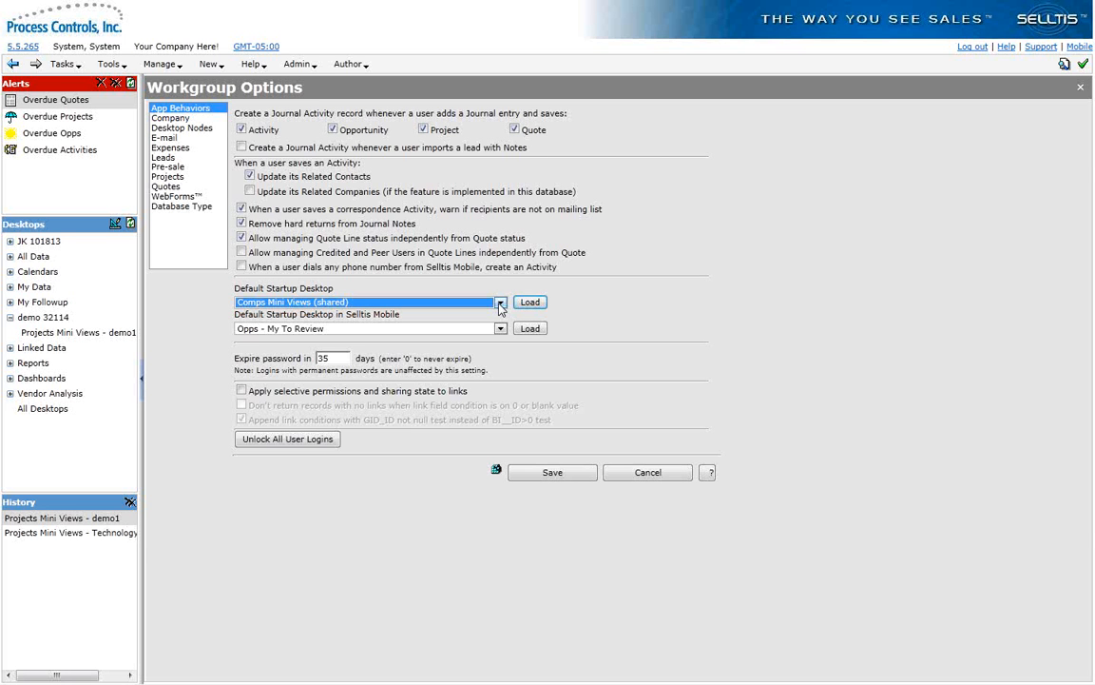
{"action": "left_click", "coordinate": [648, 473]}
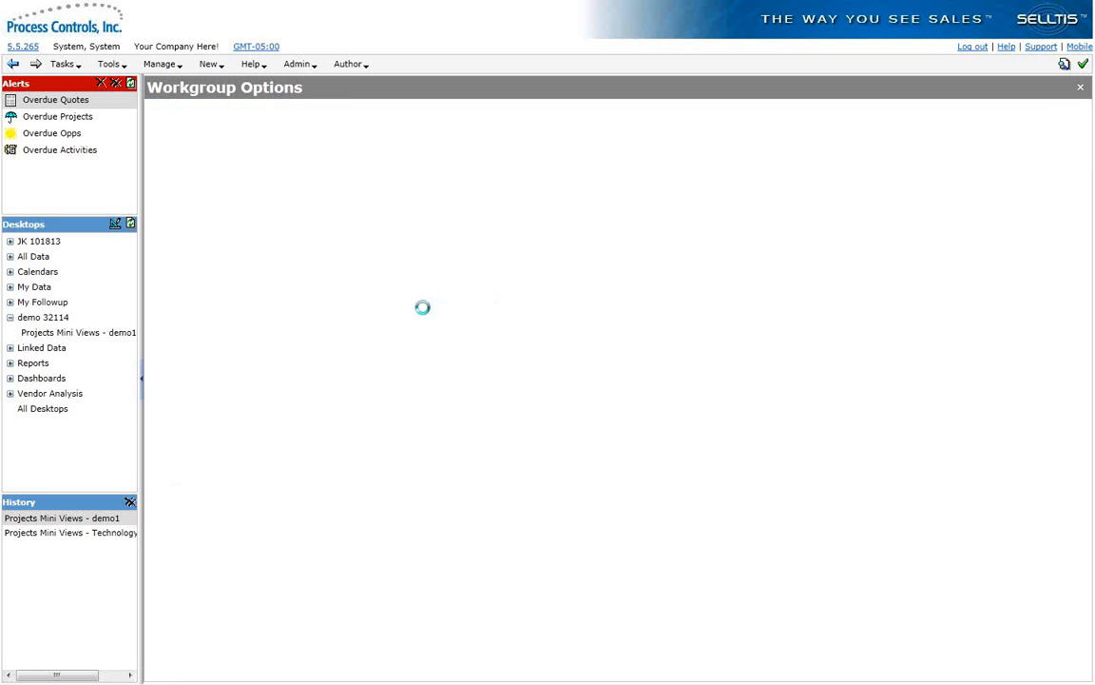
Step: Insert a new local desktop node before Linked Data in the desktop nodes of Personal Options
{"action": "left_click", "coordinate": [108, 64]}
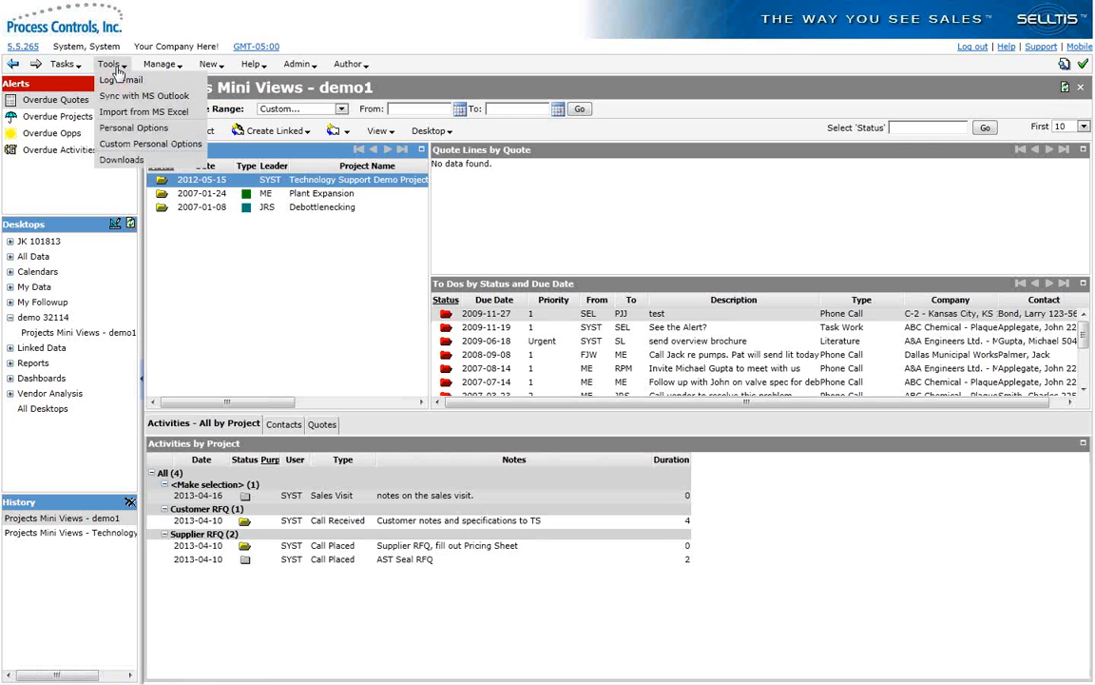
{"action": "left_click", "coordinate": [127, 128]}
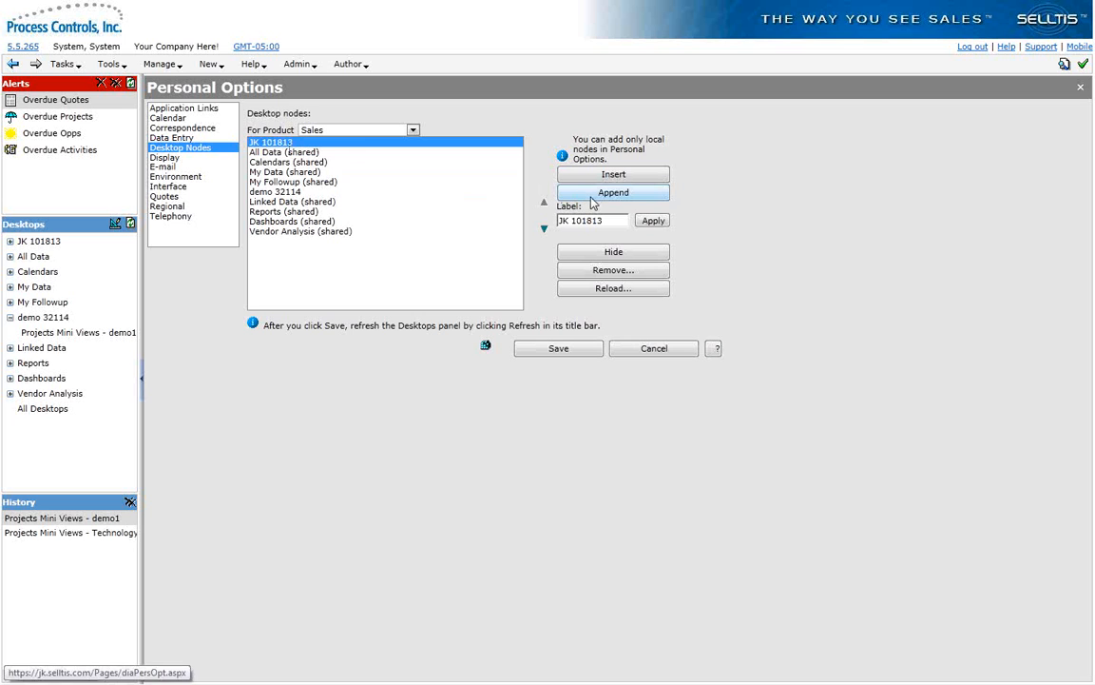
{"action": "left_click", "coordinate": [294, 202]}
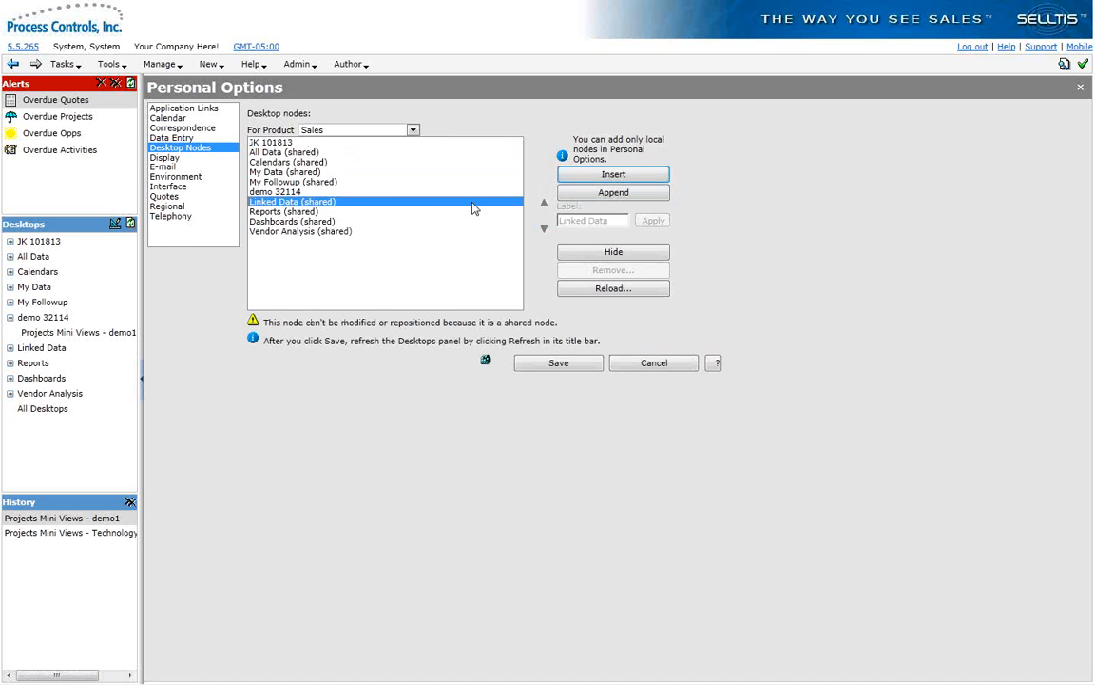
{"action": "left_click", "coordinate": [582, 181]}
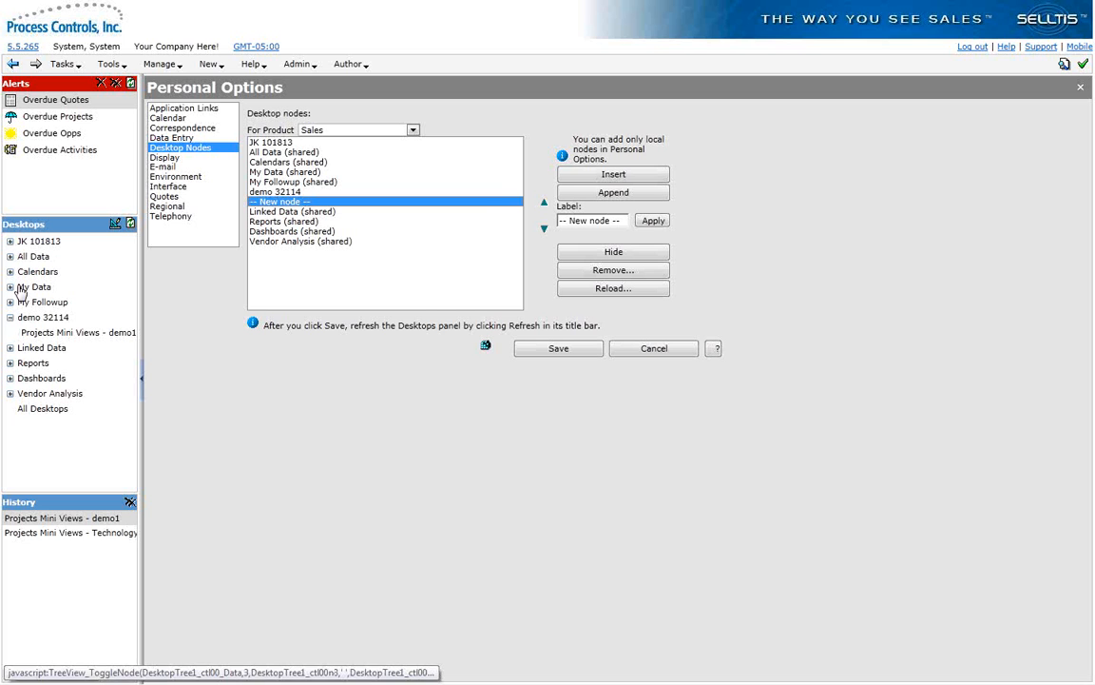
Step: Label the new desktop node Demo 040214 and save it, refreshing the Desktops list
{"action": "left_click_drag", "start_coordinate": [617, 219], "coordinate": [485, 216]}
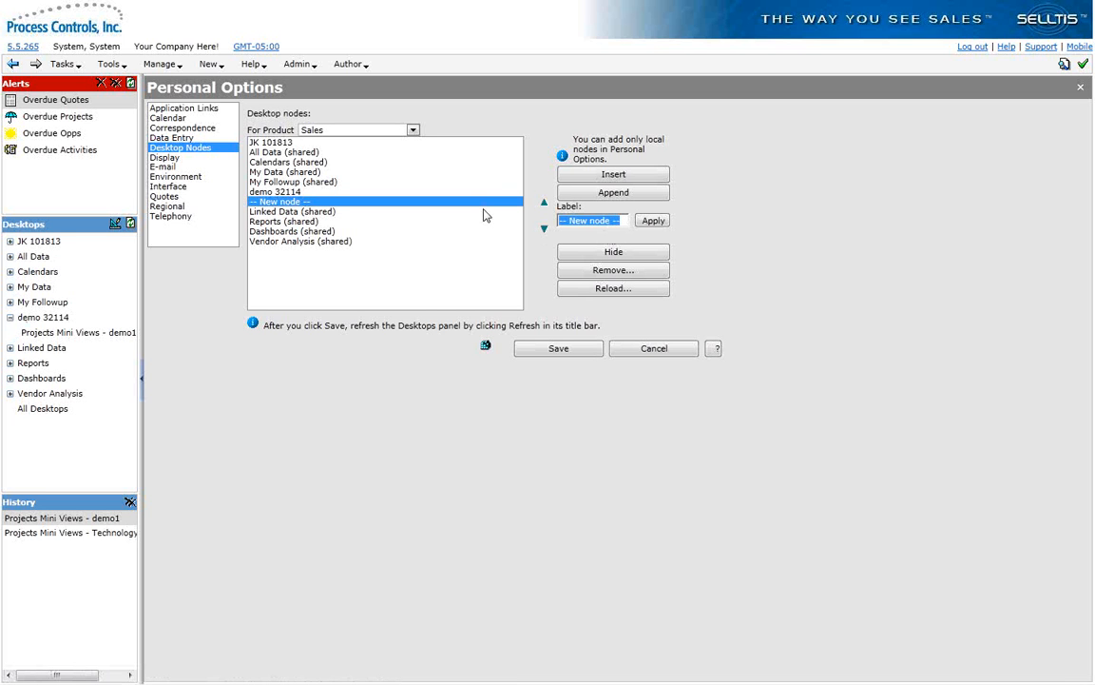
{"action": "type", "text": "Demo 040214"}
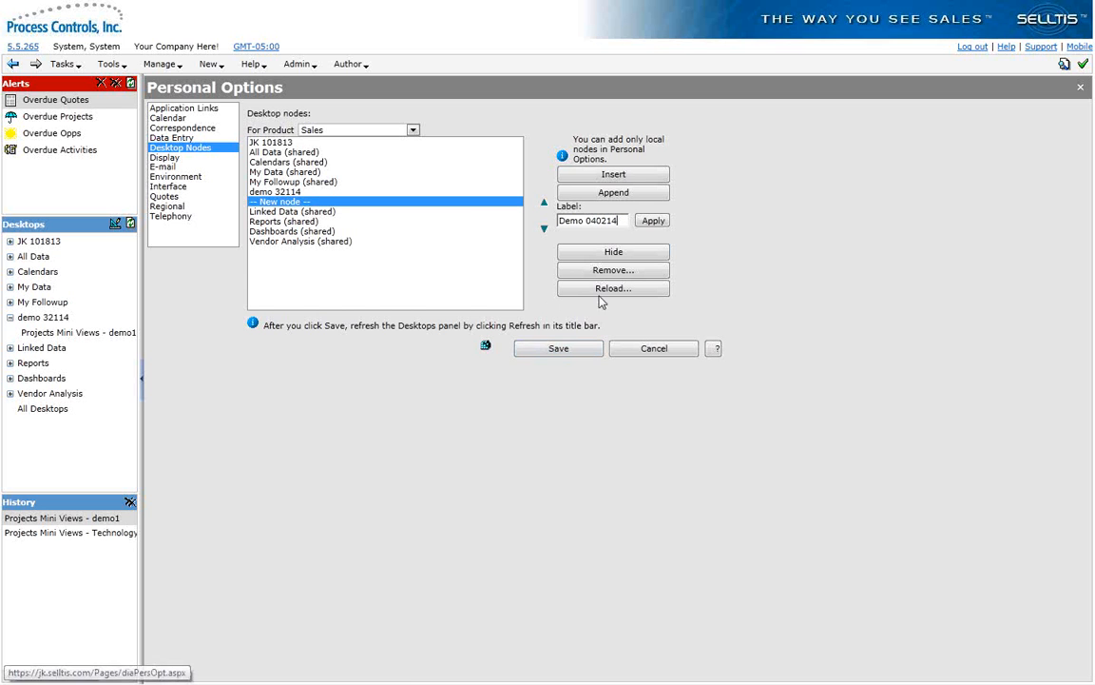
{"action": "left_click", "coordinate": [641, 221]}
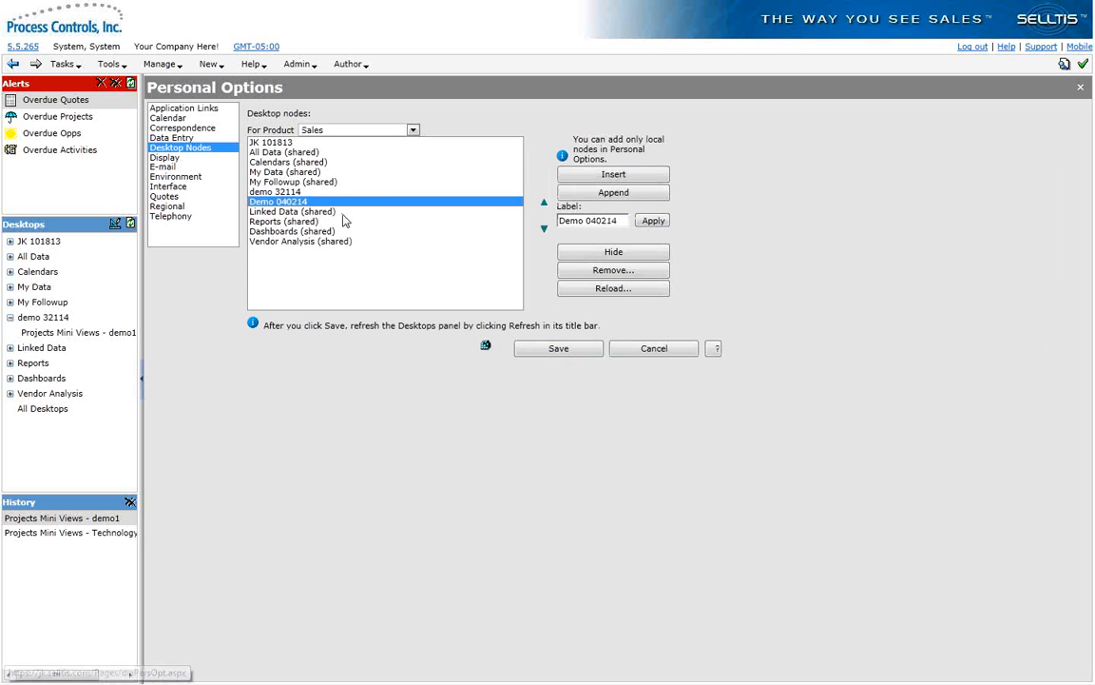
{"action": "left_click", "coordinate": [538, 349]}
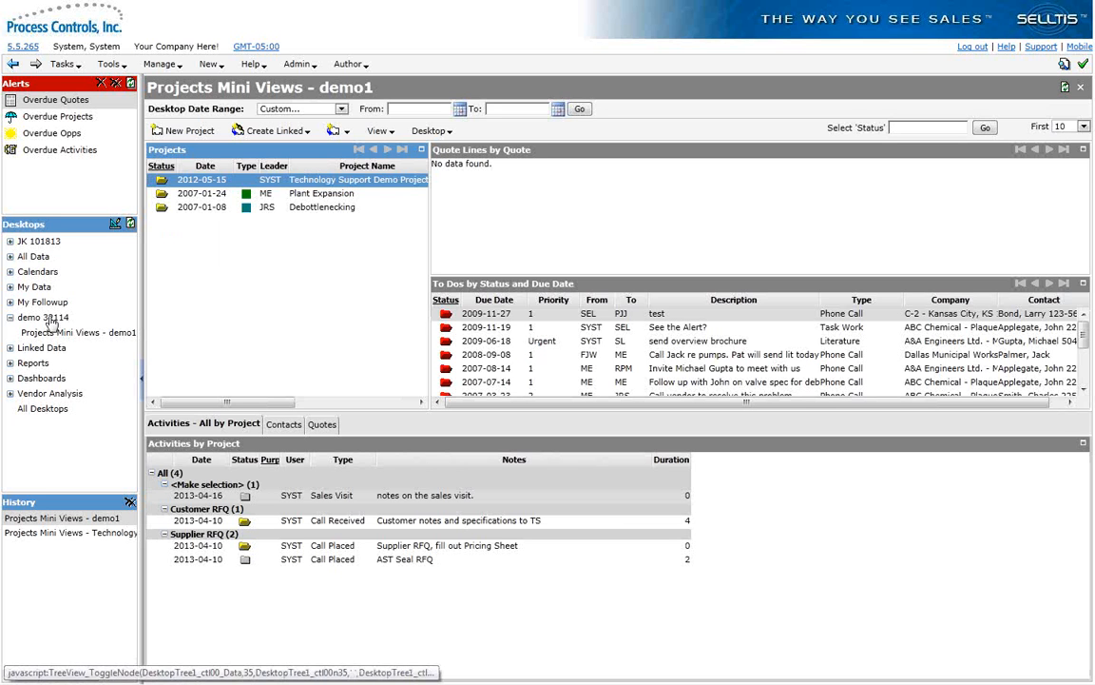
{"action": "left_click", "coordinate": [132, 227]}
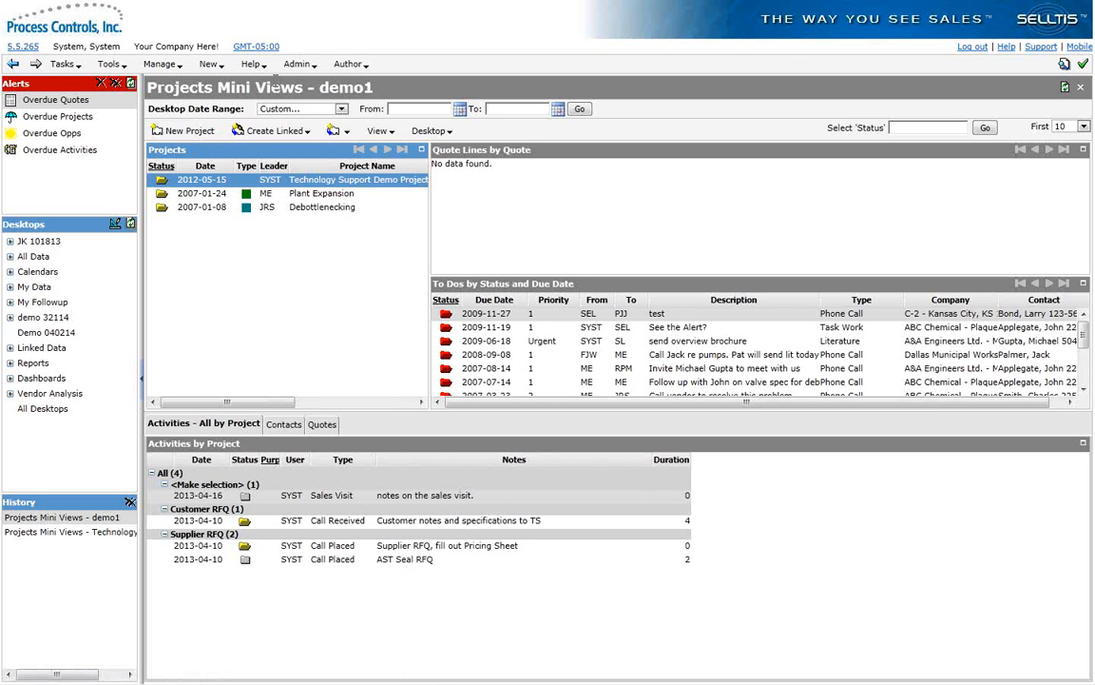
Step: Review the shared desktop nodes in Workgroup Options and the user groups that Dashboards can be shown to, leaving without saving
{"action": "left_click", "coordinate": [299, 64]}
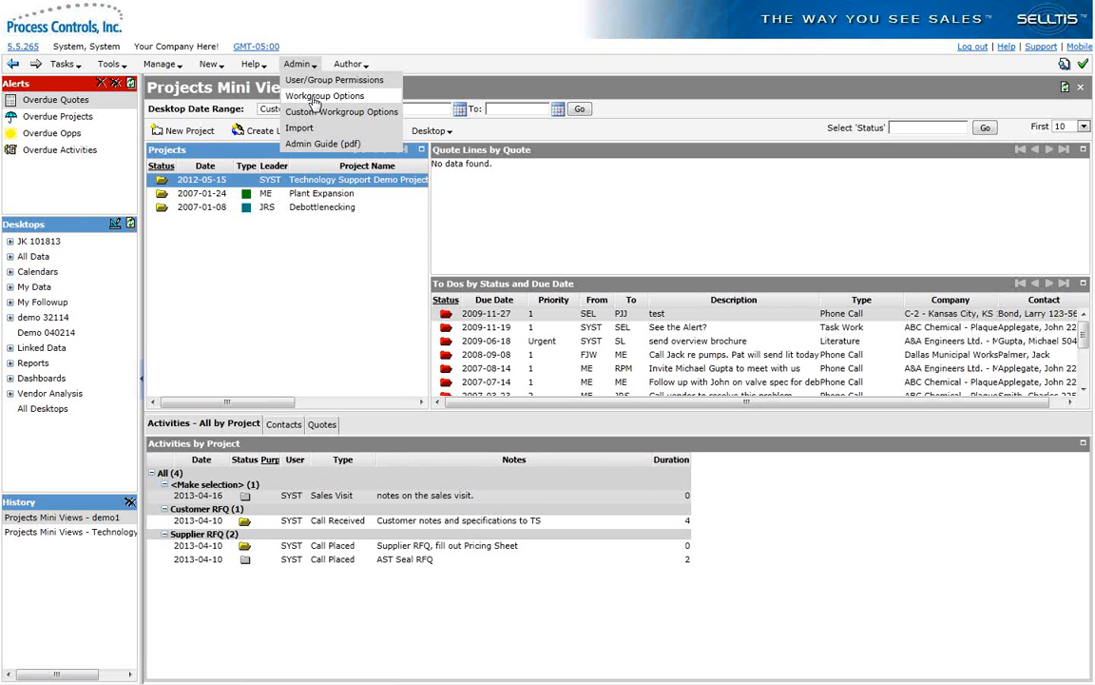
{"action": "left_click", "coordinate": [314, 100]}
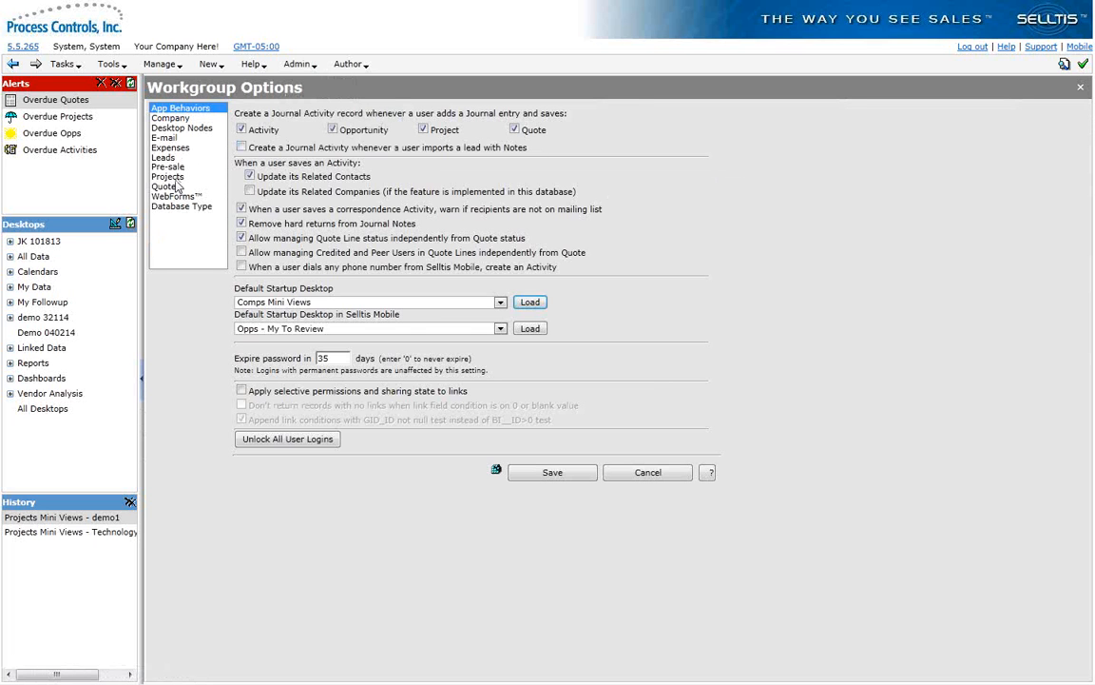
{"action": "left_click", "coordinate": [169, 127]}
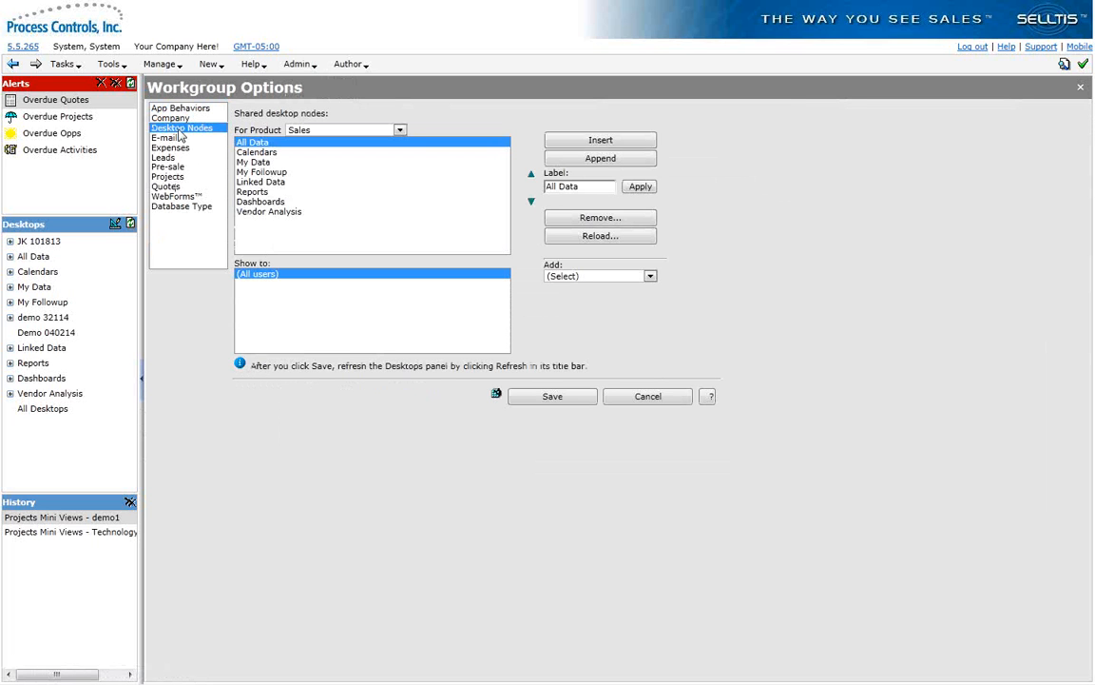
{"action": "left_click", "coordinate": [266, 181]}
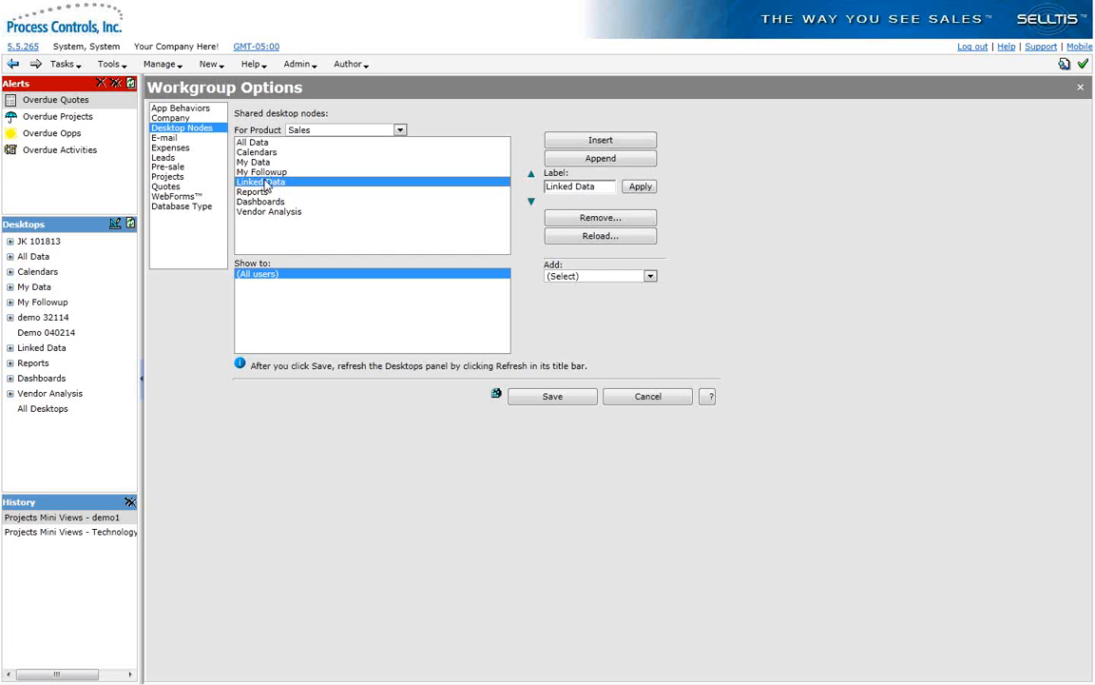
{"action": "left_click", "coordinate": [264, 201]}
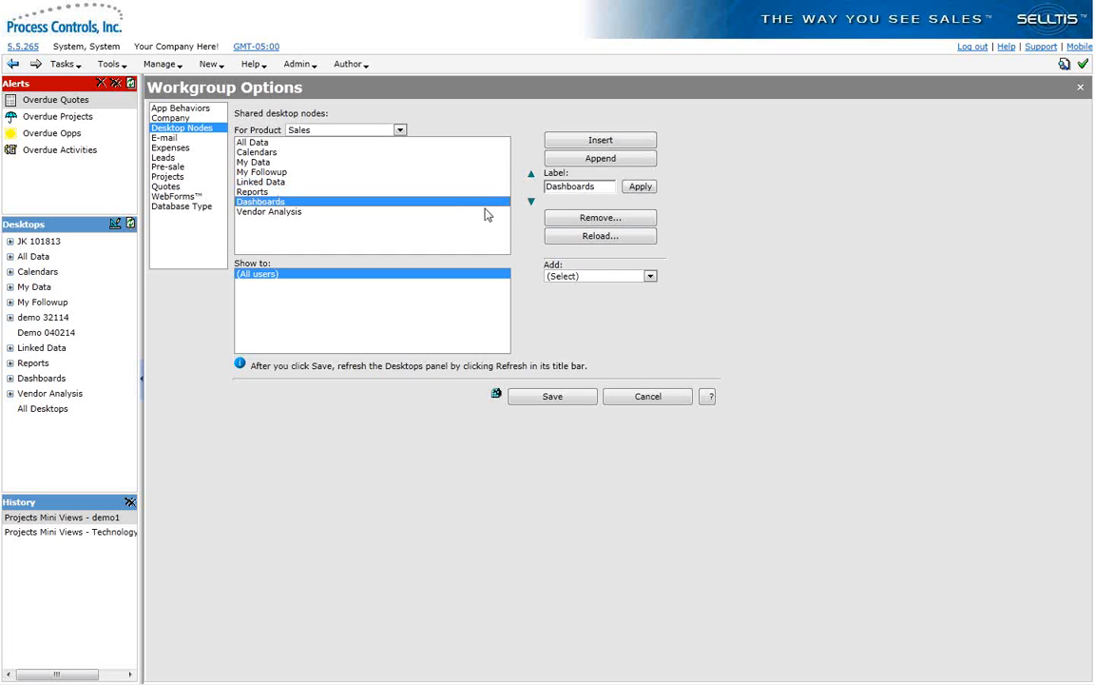
{"action": "left_click", "coordinate": [650, 277]}
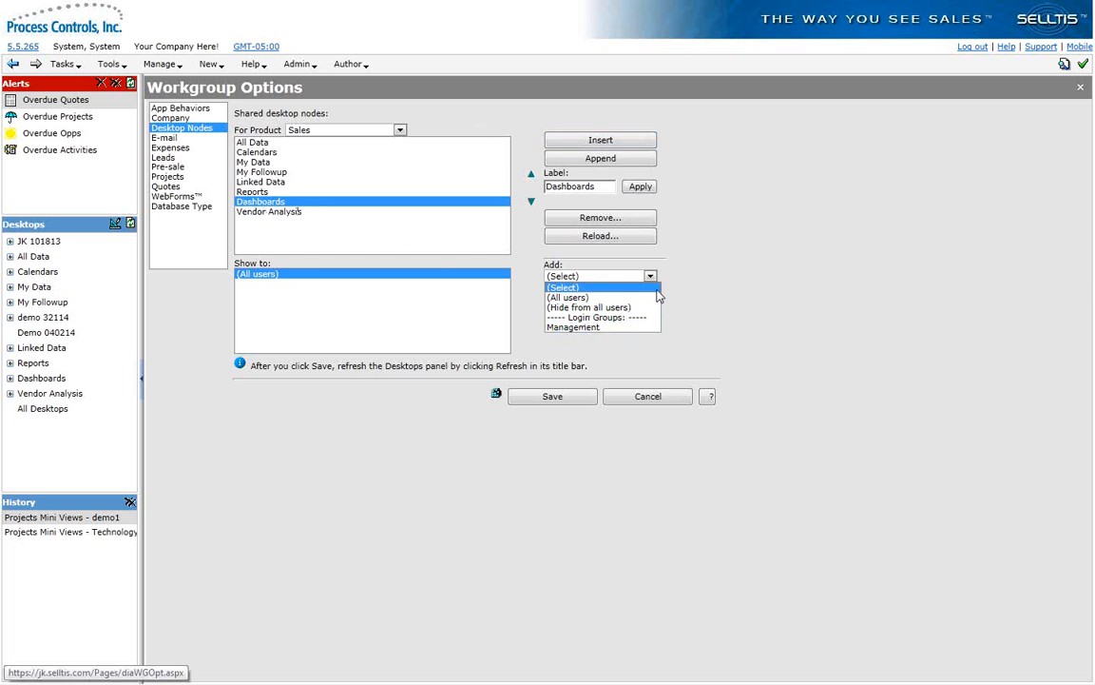
{"action": "left_click", "coordinate": [630, 400]}
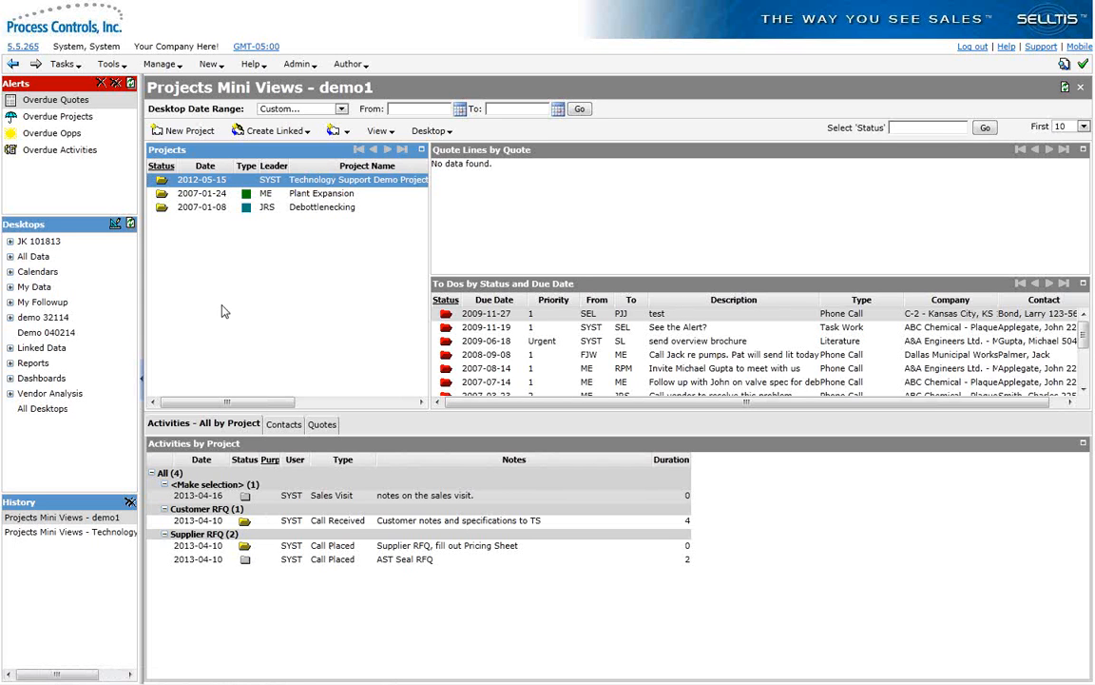
Step: Open the layout properties of the Projects Mini Views - demo1 desktop for editing from the list of all desktops
{"action": "left_click", "coordinate": [203, 195]}
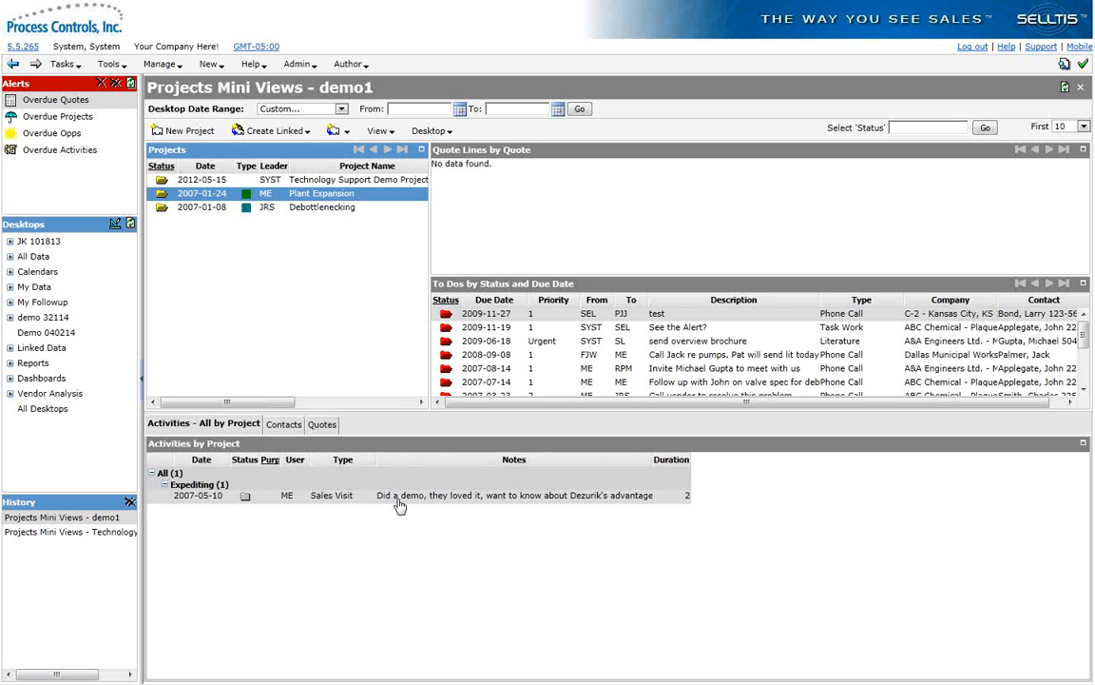
{"action": "left_click", "coordinate": [32, 409]}
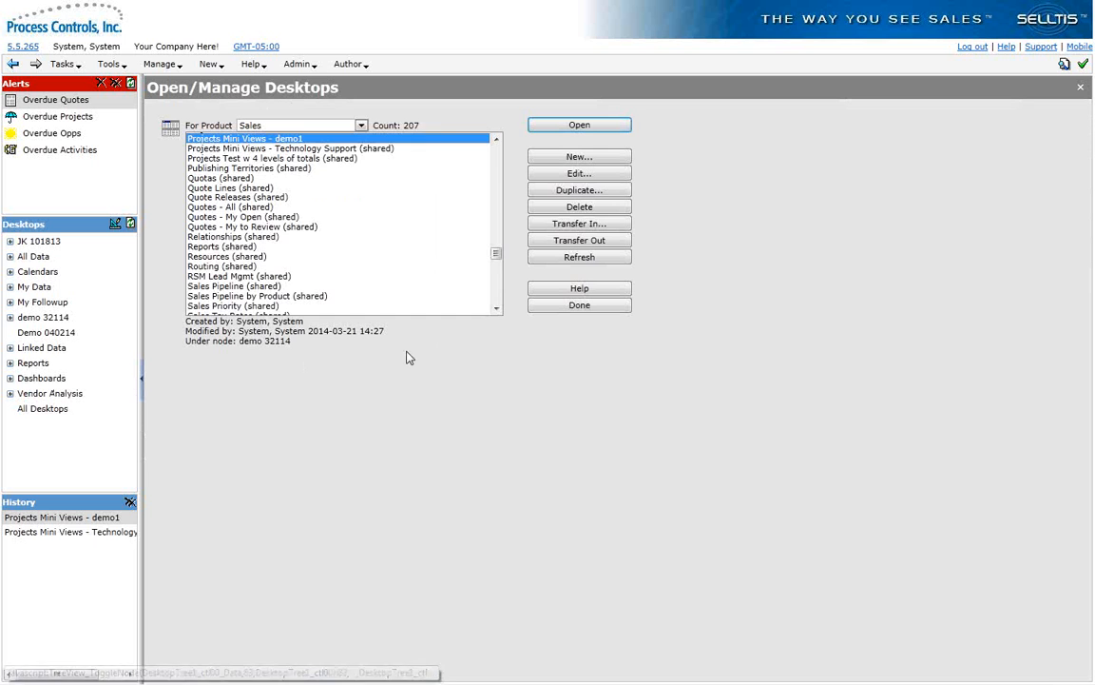
{"action": "mouse_move", "coordinate": [496, 253]}
{"action": "left_mouse_down"}
{"action": "mouse_move", "coordinate": [499, 245]}
{"action": "mouse_move", "coordinate": [499, 256]}
{"action": "left_mouse_up"}
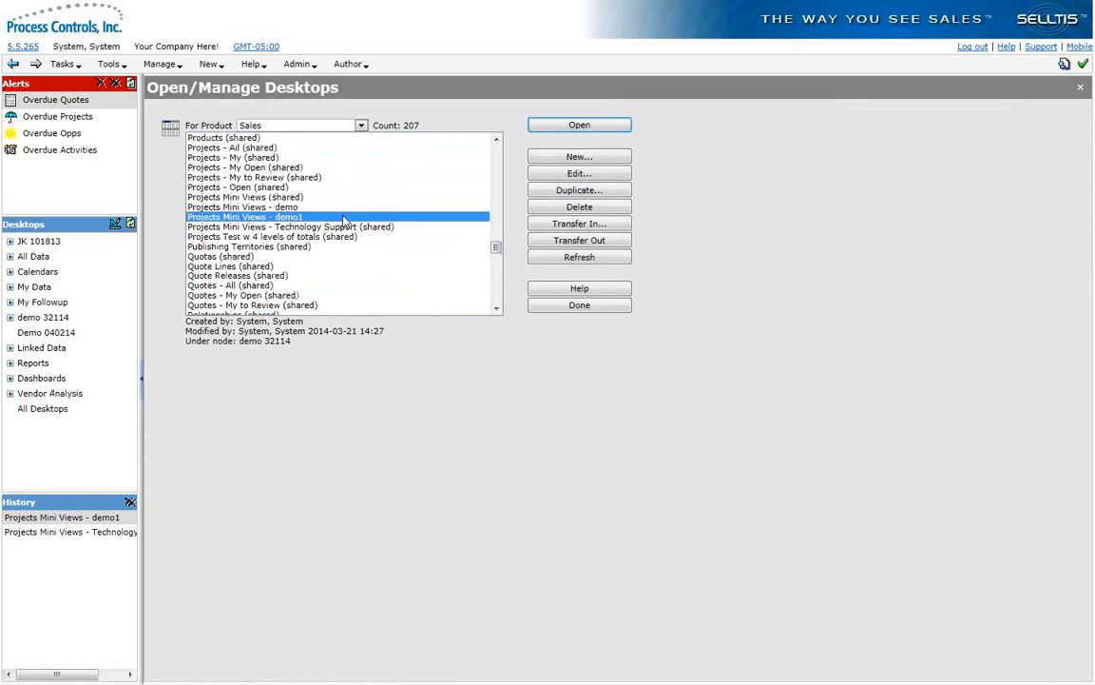
{"action": "left_click", "coordinate": [571, 177]}
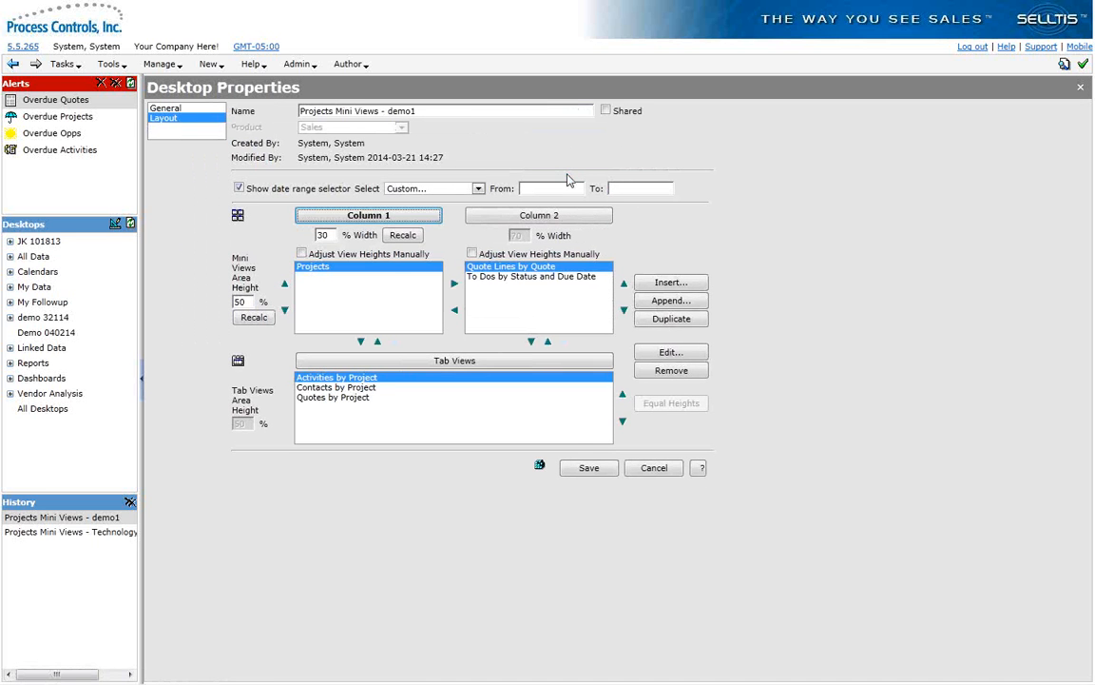
{"action": "left_click", "coordinate": [167, 108]}
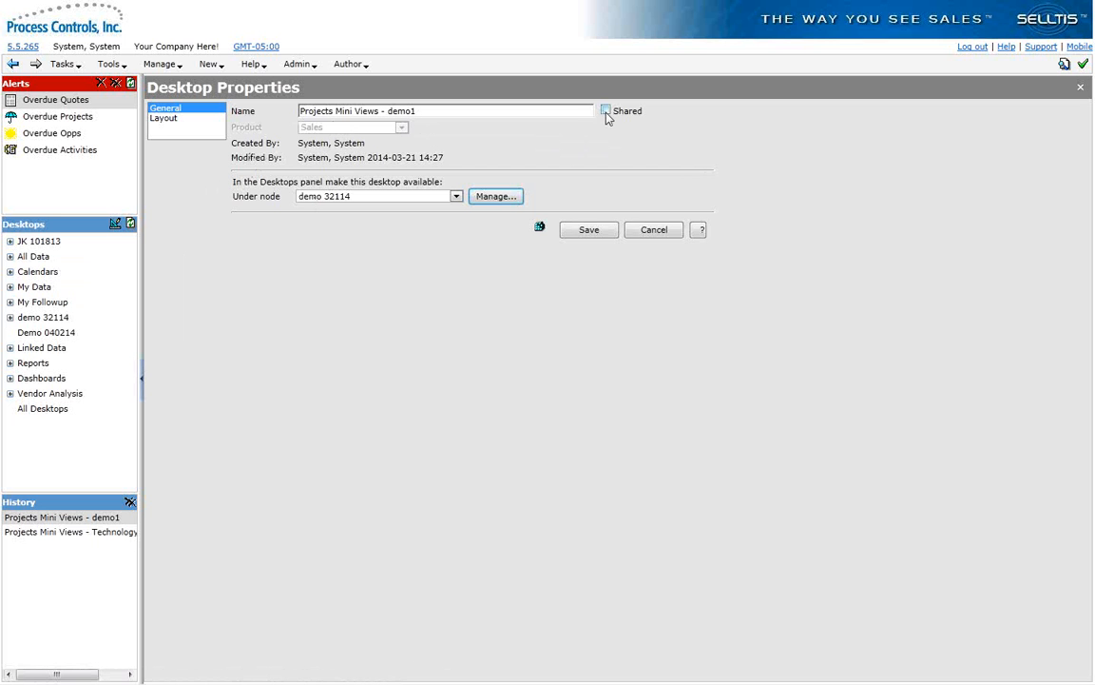
{"action": "left_click", "coordinate": [157, 118]}
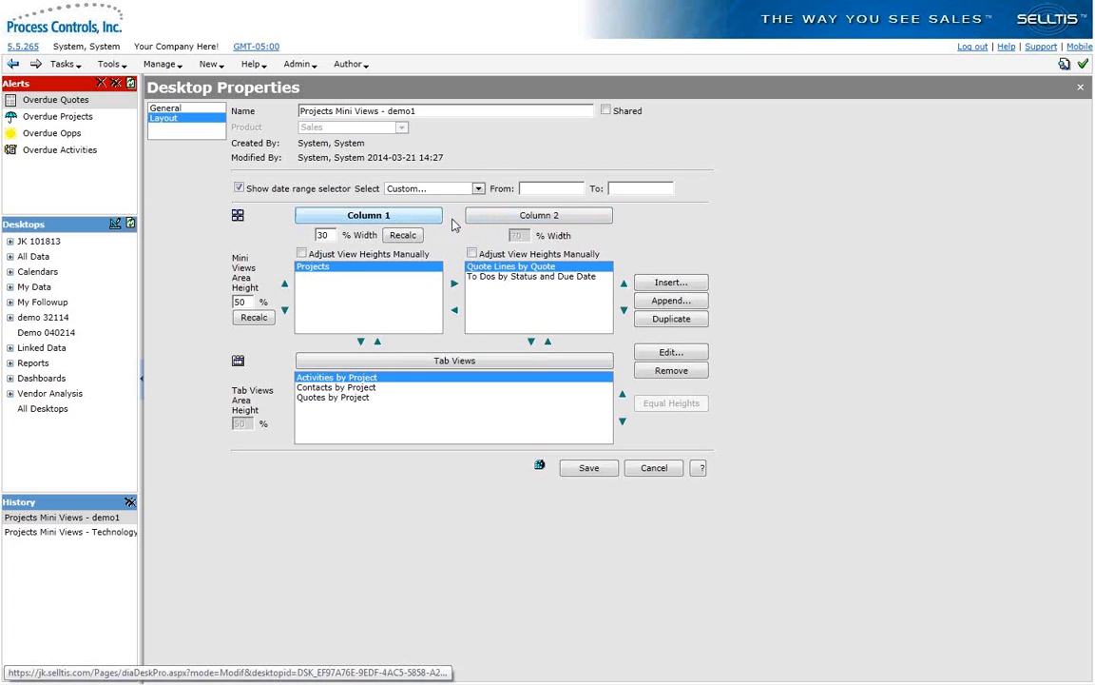
{"action": "left_click", "coordinate": [514, 220]}
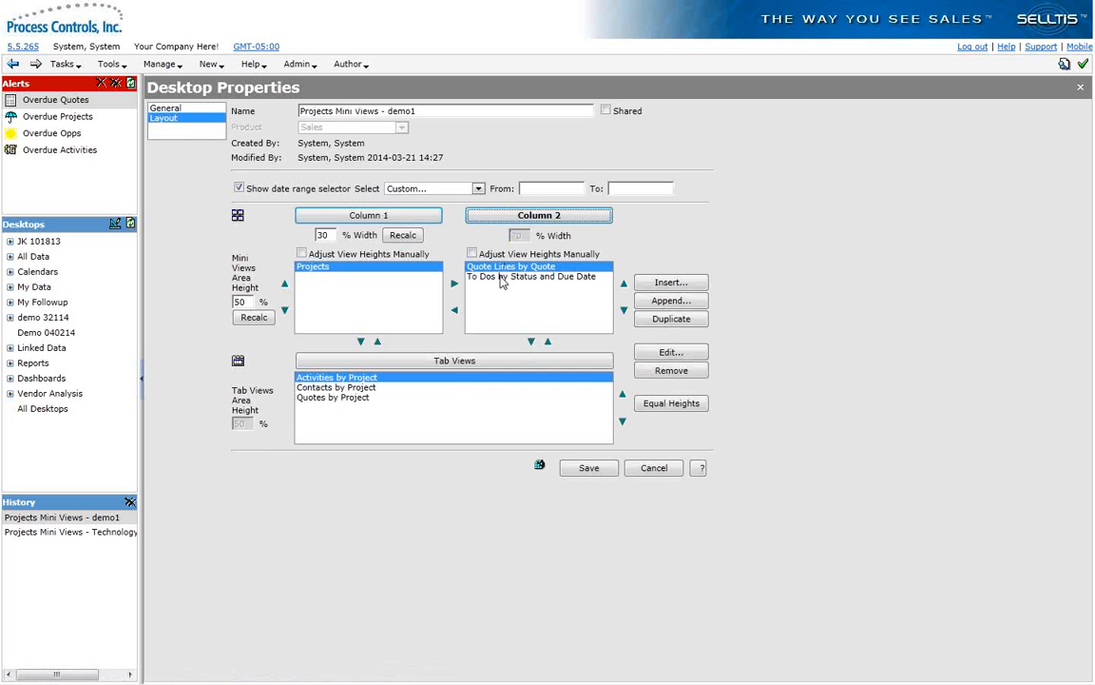
{"action": "left_click", "coordinate": [502, 277]}
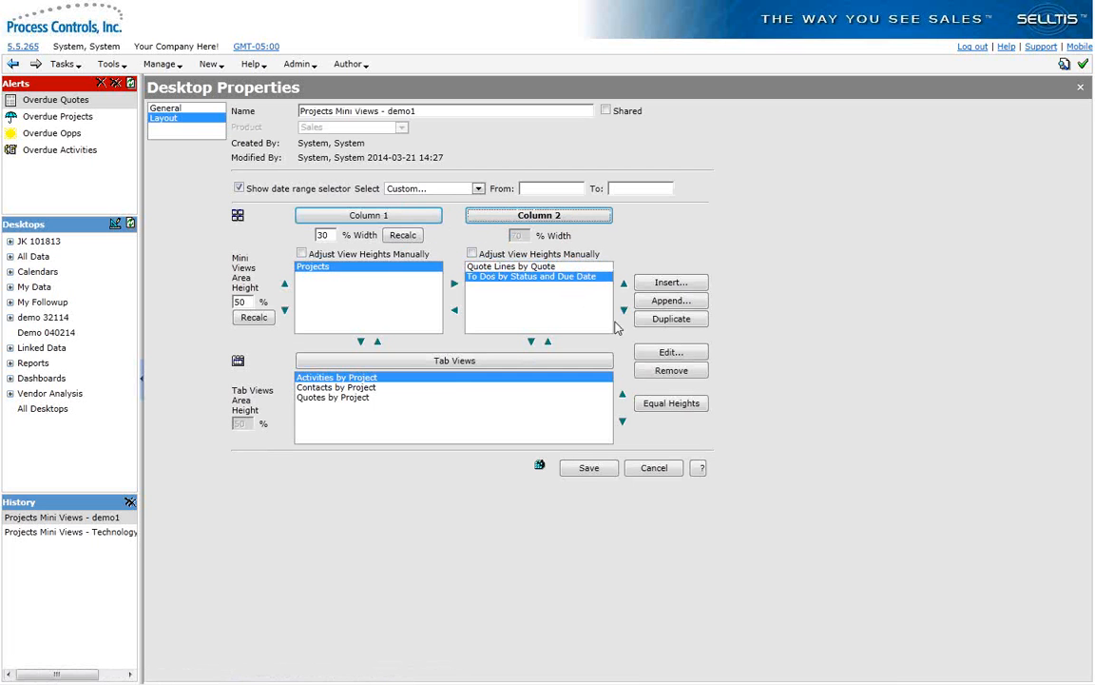
{"action": "left_click", "coordinate": [656, 373]}
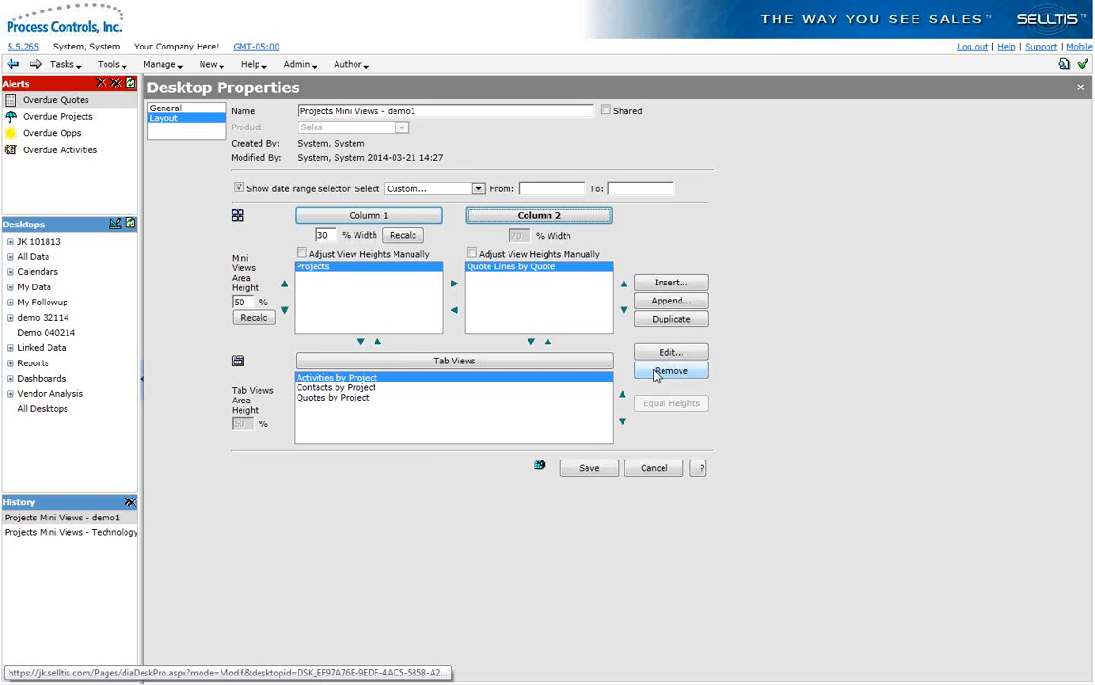
{"action": "left_click", "coordinate": [654, 468]}
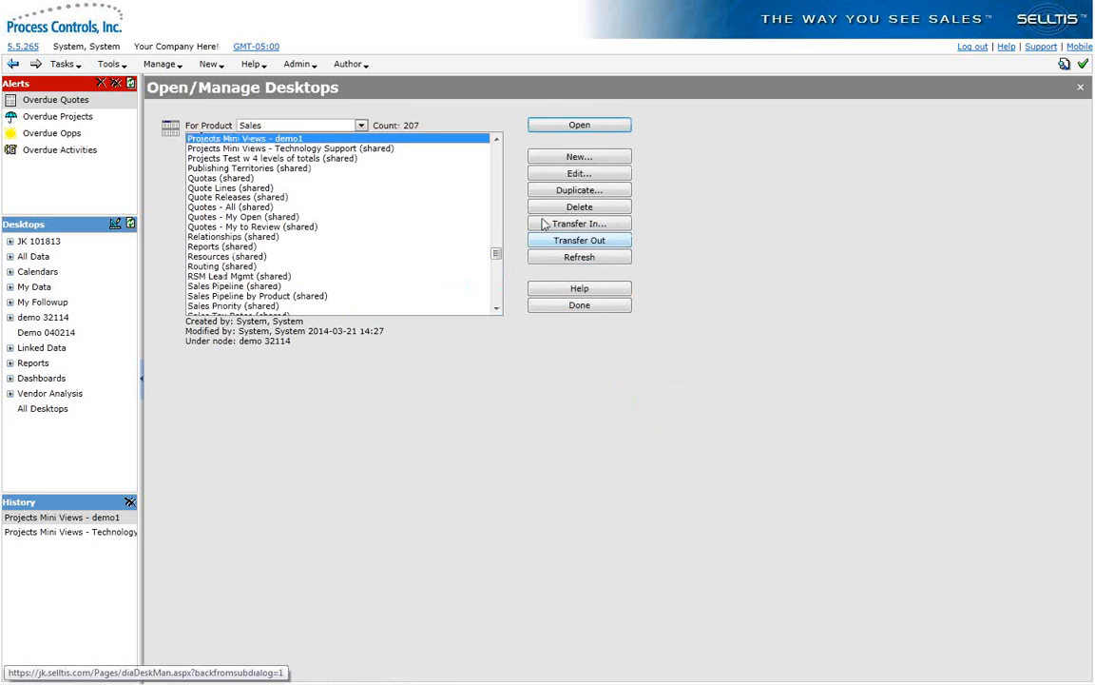
Step: Try to duplicate the Projects Mini Views - demo1 desktop as Projects Mini Views - Demo under the Demo 040214 node
{"action": "left_click", "coordinate": [495, 139]}
{"action": "left_click", "coordinate": [495, 139]}
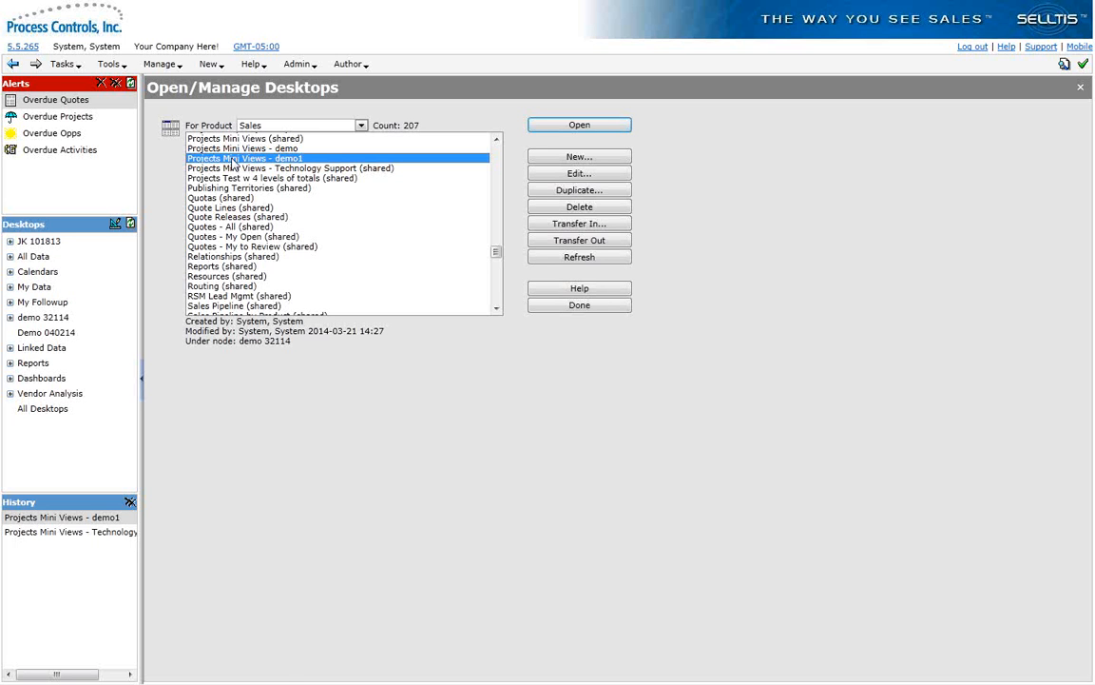
{"action": "left_click", "coordinate": [557, 197]}
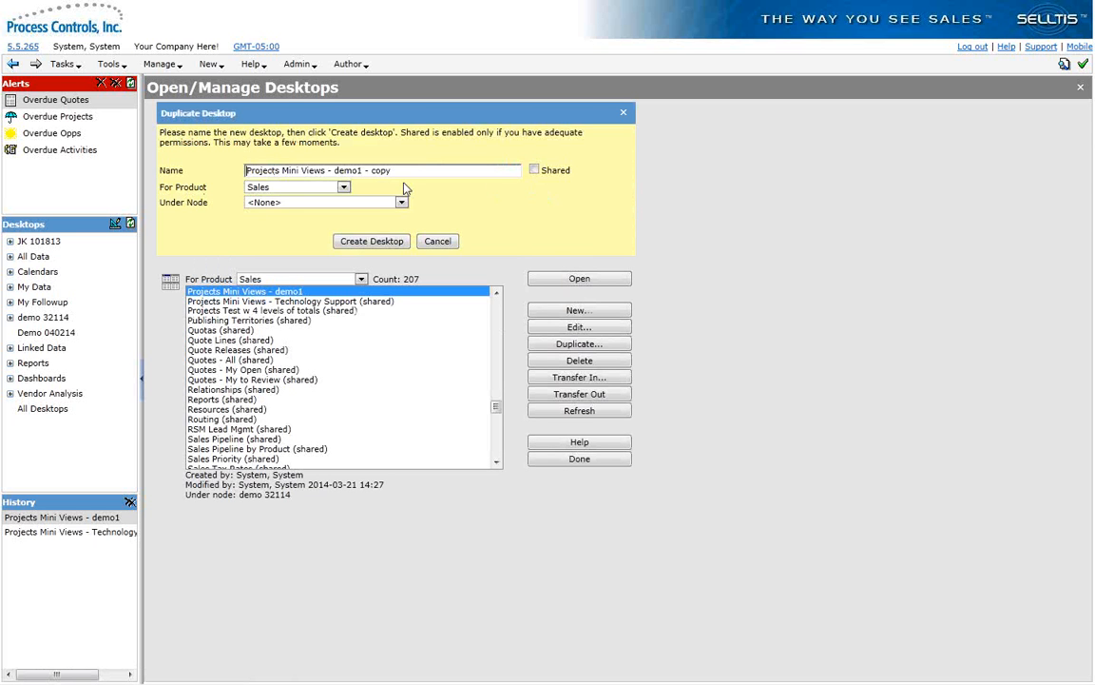
{"action": "left_click_drag", "start_coordinate": [334, 170], "coordinate": [416, 172]}
{"action": "type", "text": "Demo"}
{"action": "left_click", "coordinate": [403, 202]}
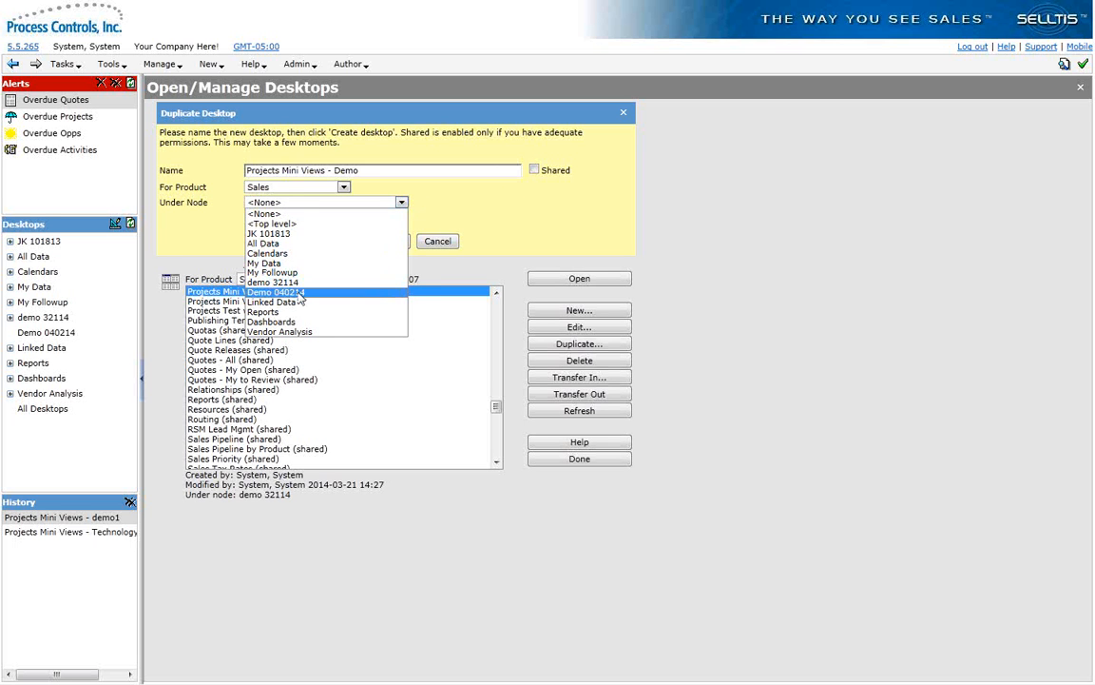
{"action": "left_click", "coordinate": [301, 293]}
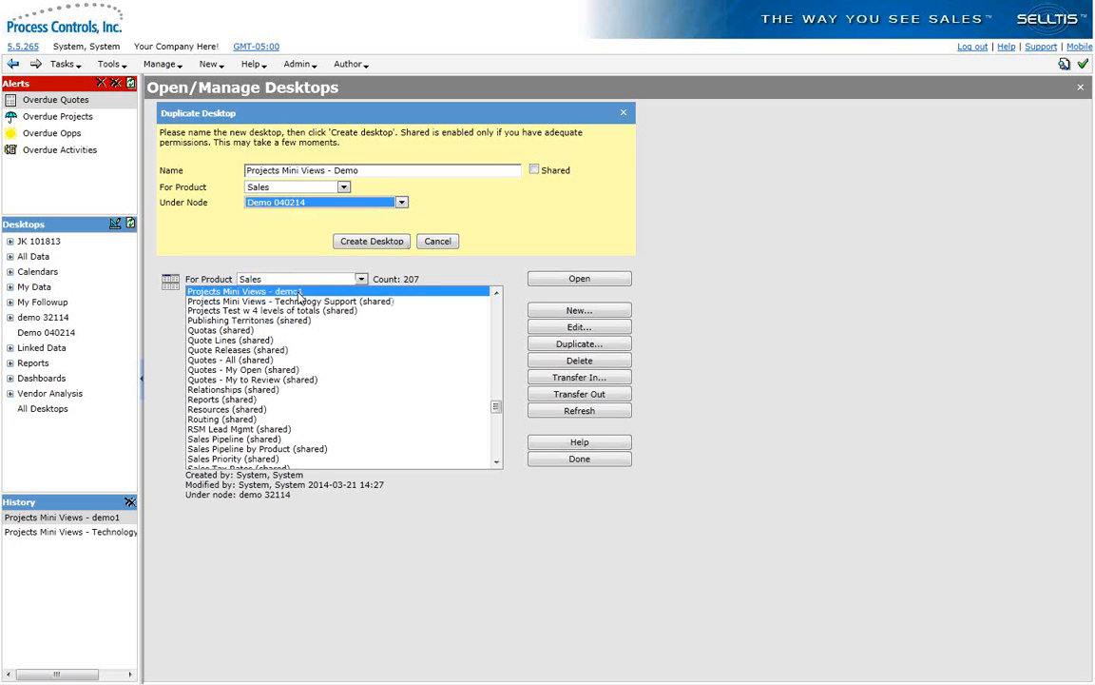
{"action": "left_click", "coordinate": [348, 245]}
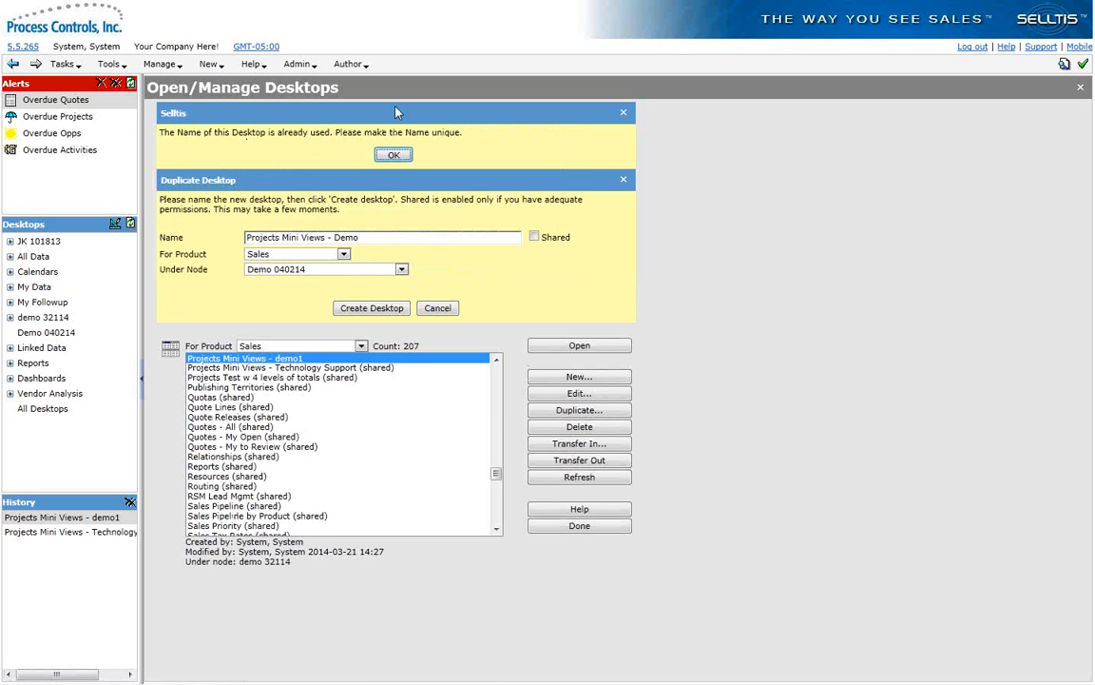
Step: Change the duplicate desktop's name to Projects Mini Views - Demo4 and create it
{"action": "left_click", "coordinate": [397, 156]}
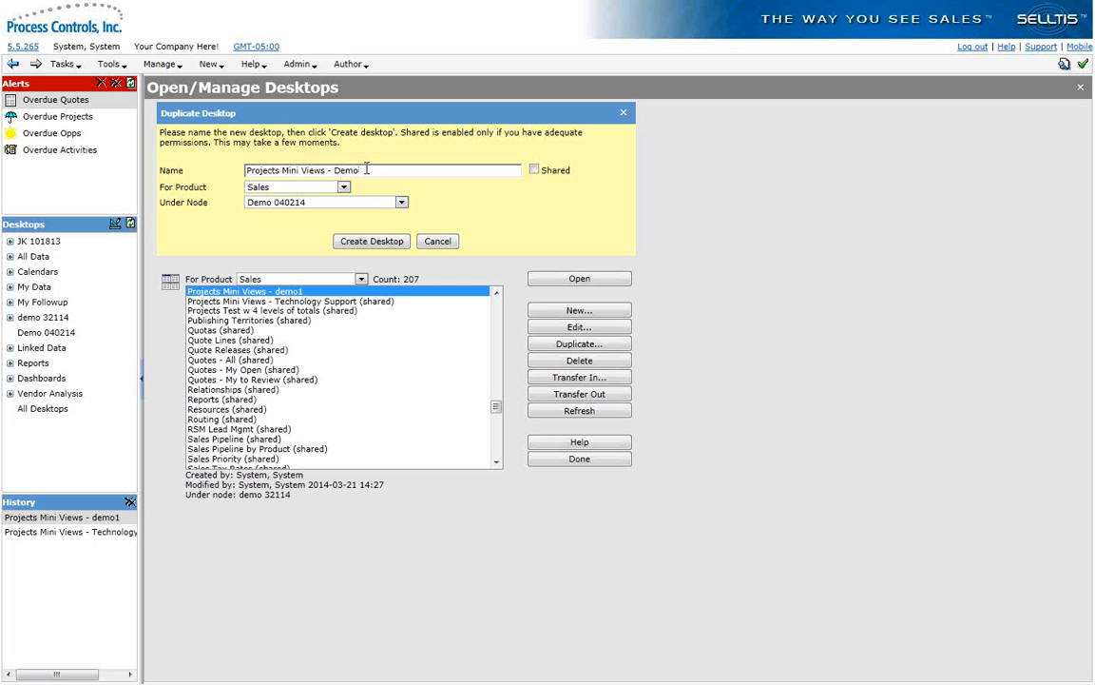
{"action": "type", "text": "4"}
{"action": "left_click", "coordinate": [357, 240]}
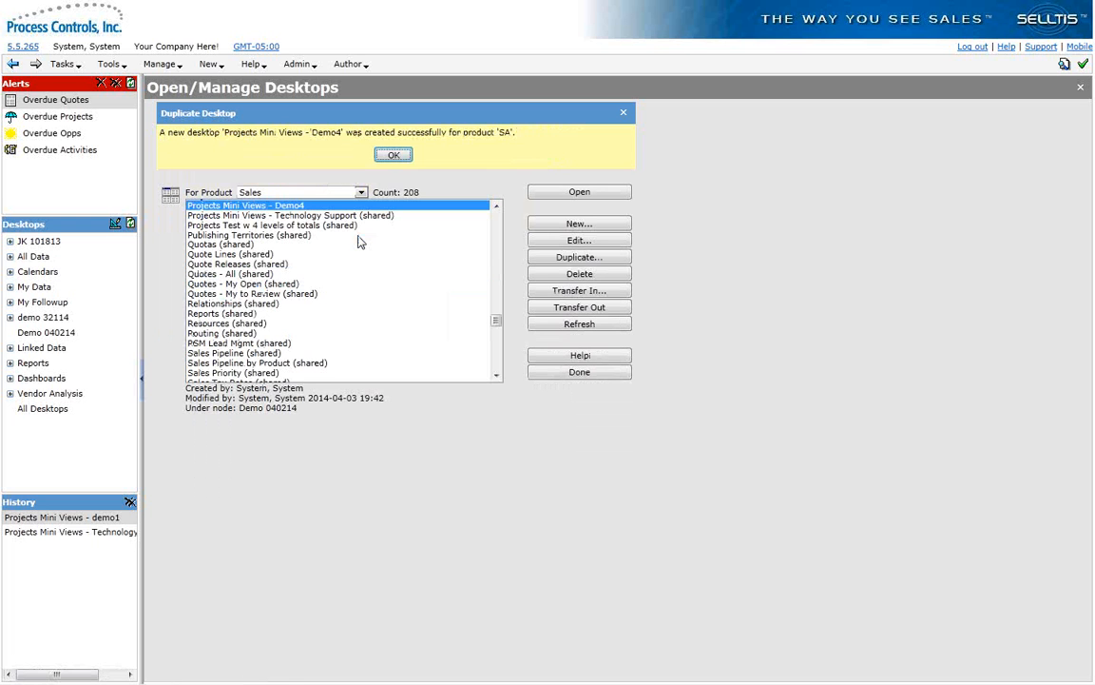
Step: Remove the To Dos by Status and Due Date view from column 2 of the Projects Mini Views - Demo4 desktop and save
{"action": "left_click", "coordinate": [553, 244]}
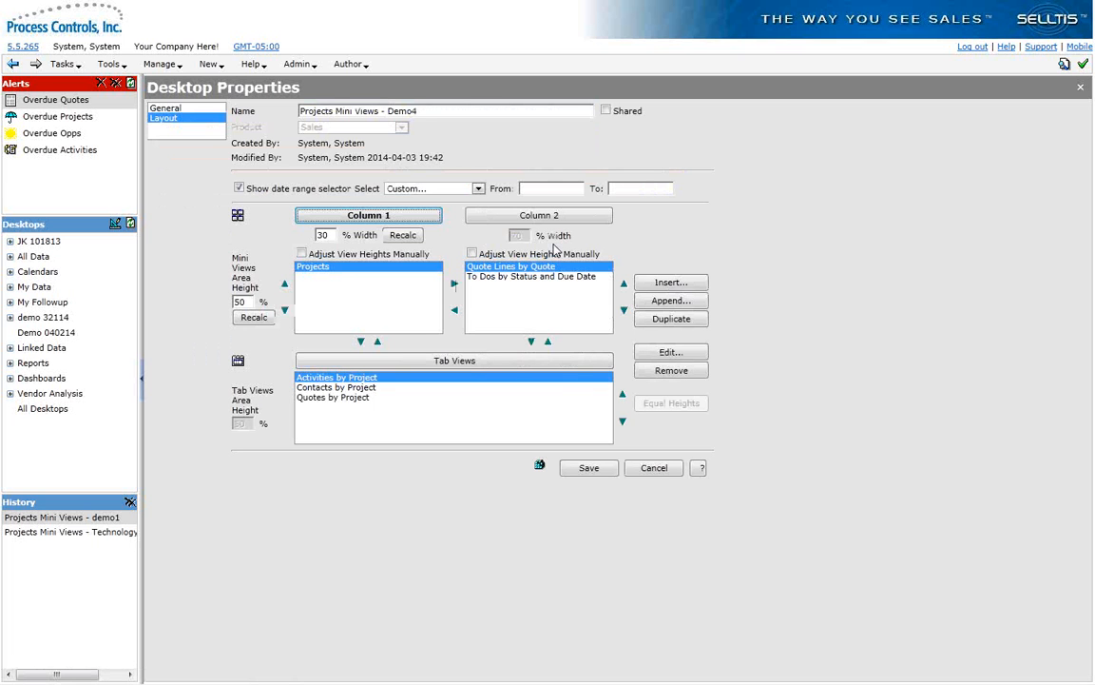
{"action": "left_click", "coordinate": [524, 277]}
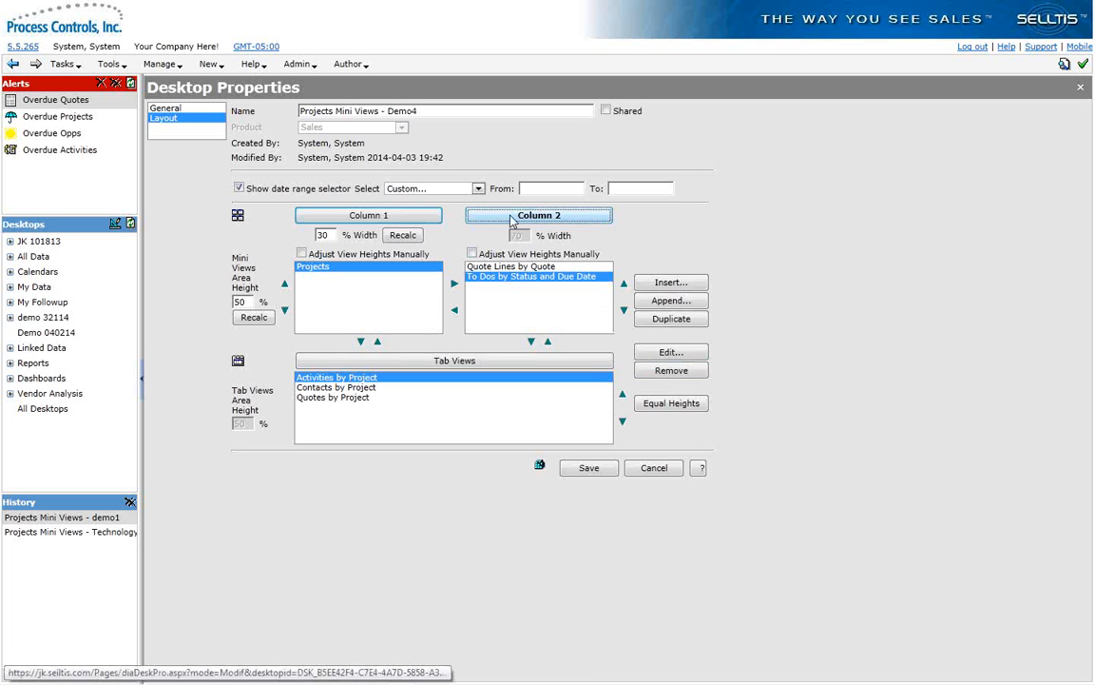
{"action": "left_click", "coordinate": [671, 371]}
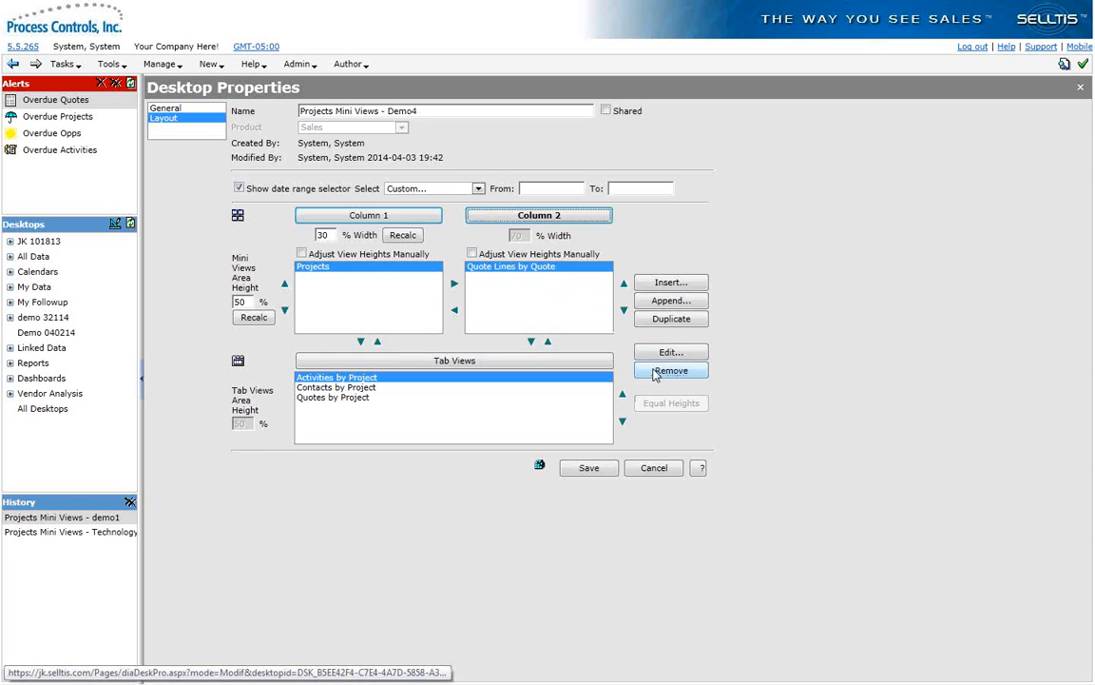
{"action": "left_click", "coordinate": [586, 468]}
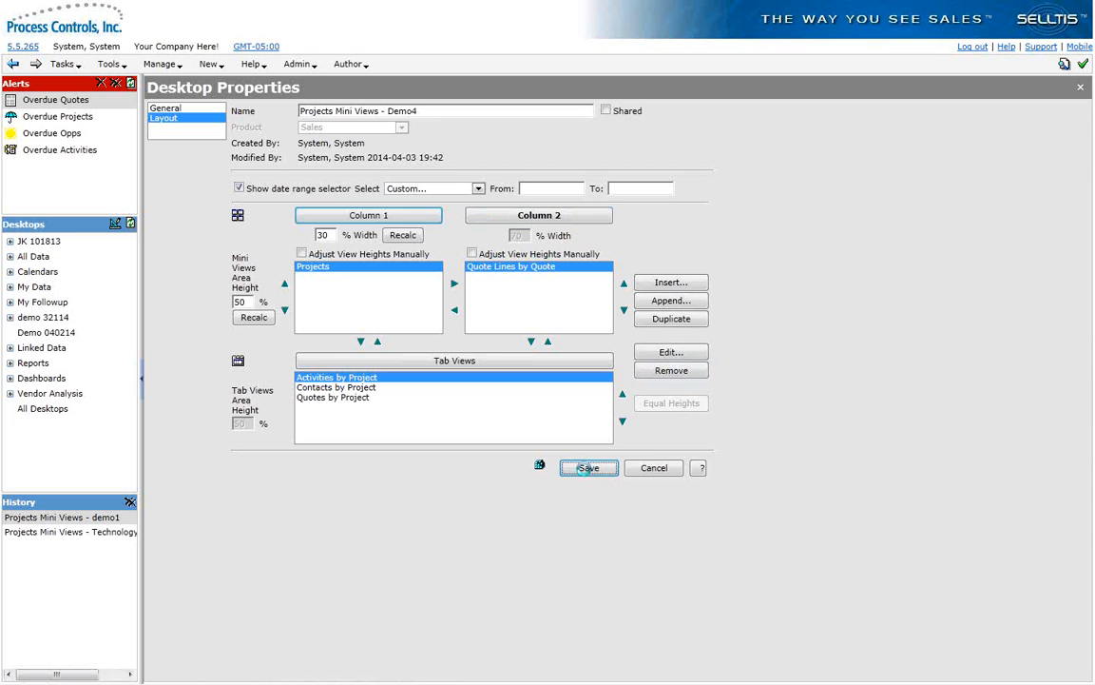
Step: Open the Projects Mini Views - Demo4 desktop and show it under the Demo 040214 node in a refreshed, widened Desktops list
{"action": "left_click", "coordinate": [580, 123]}
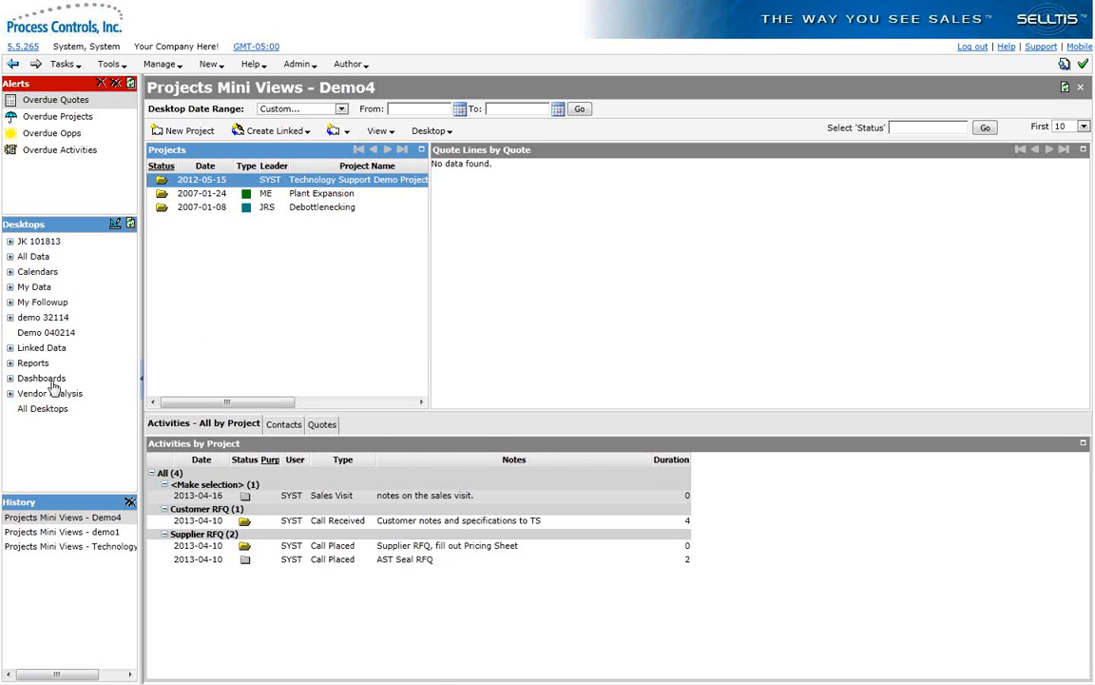
{"action": "left_click", "coordinate": [130, 226]}
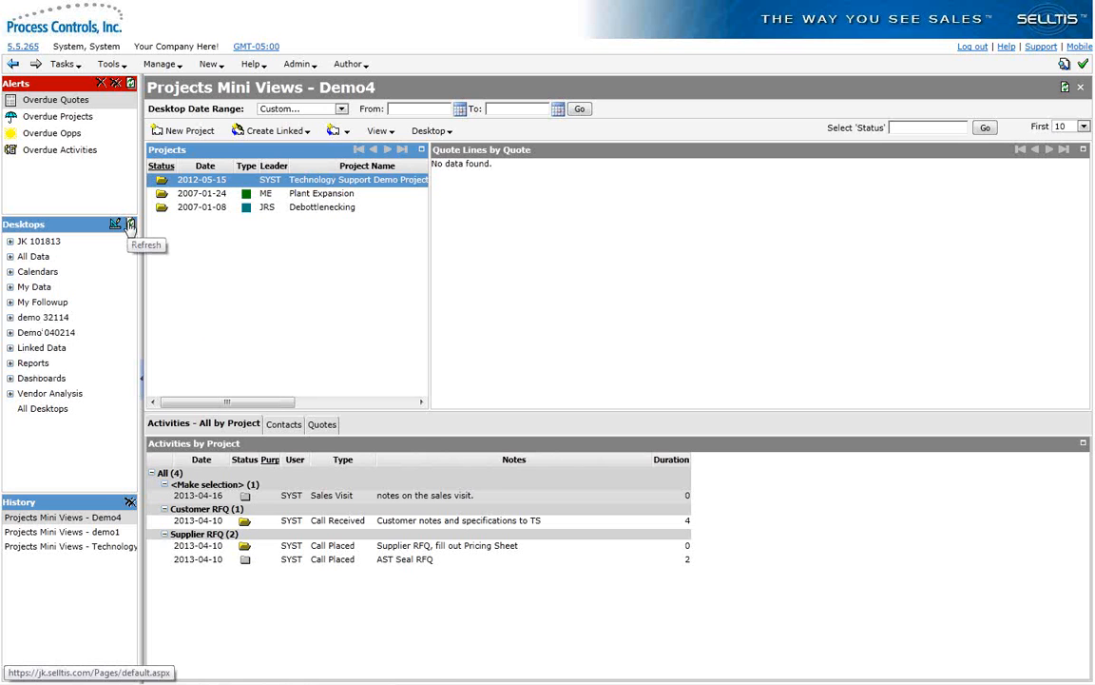
{"action": "left_click", "coordinate": [10, 332]}
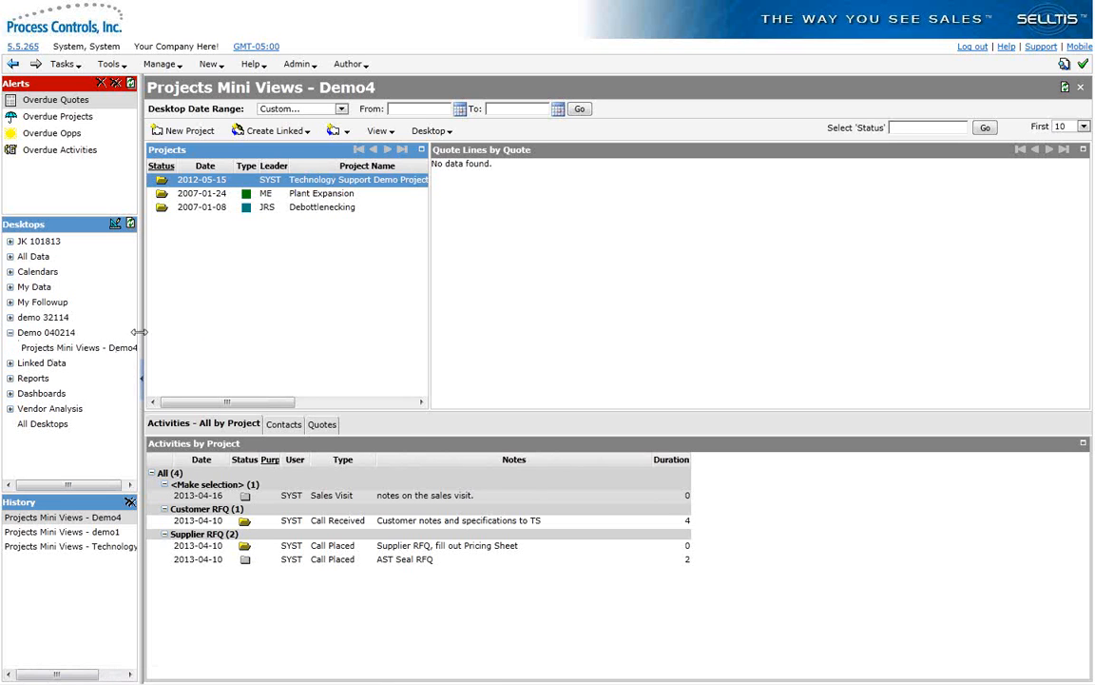
{"action": "left_click_drag", "start_coordinate": [142, 332], "coordinate": [209, 332]}
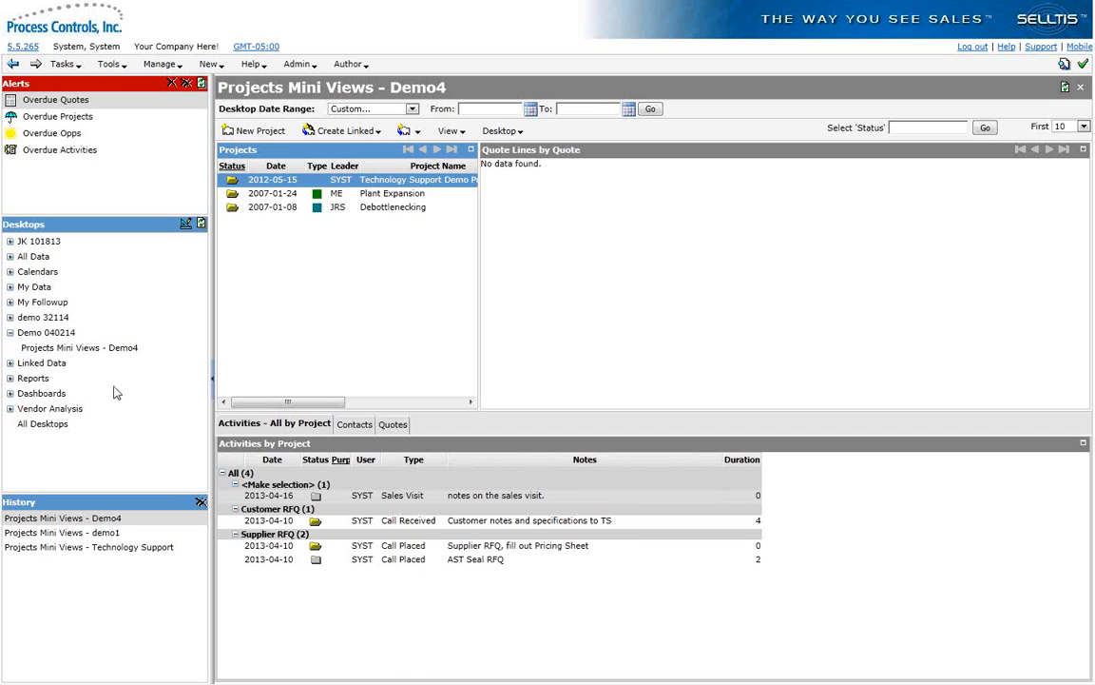
Step: Edit the Projects Mini Views - Demo4 desktop's layout and start appending a tab view based on the To Do file
{"action": "left_click", "coordinate": [52, 425]}
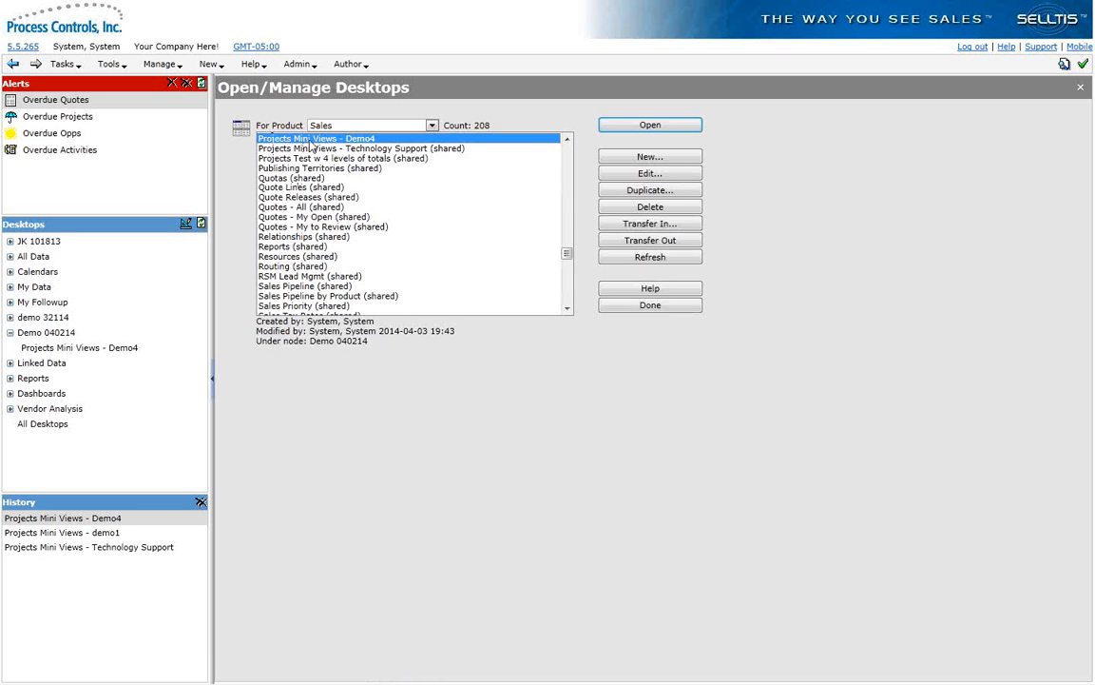
{"action": "left_click", "coordinate": [613, 176]}
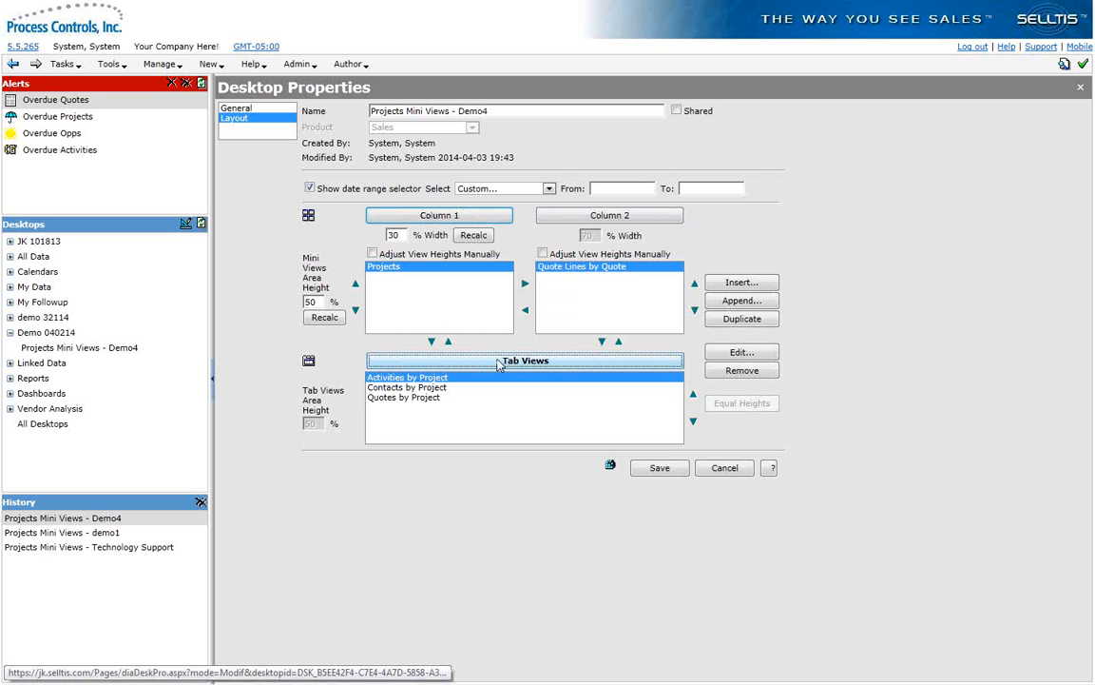
{"action": "left_click", "coordinate": [740, 300]}
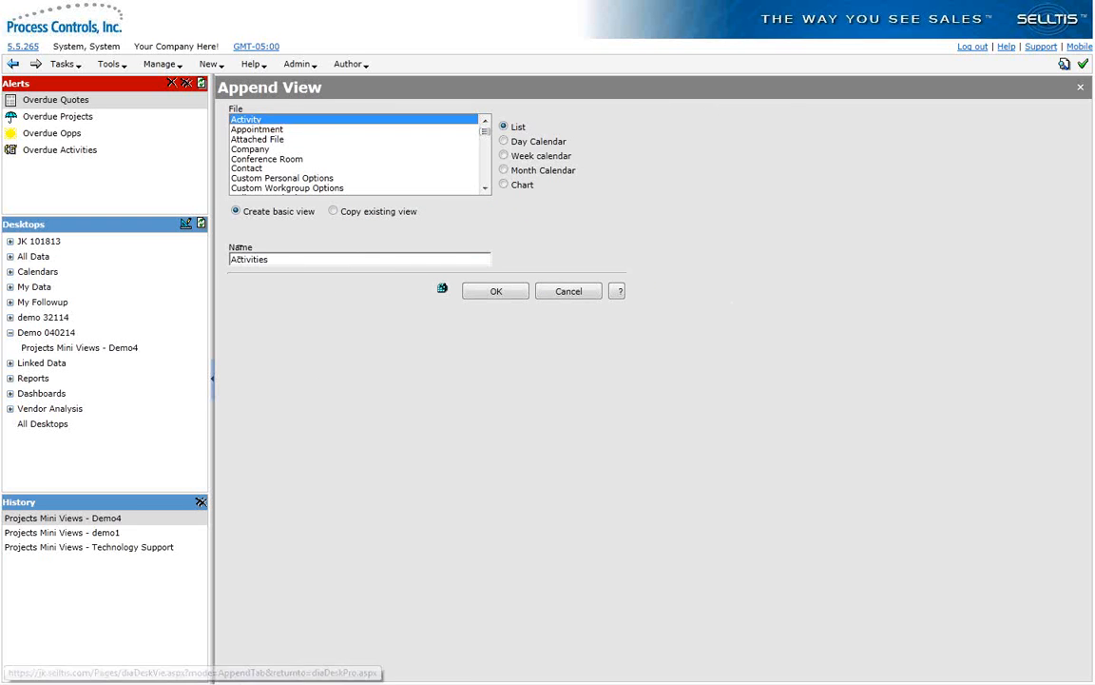
{"action": "left_click", "coordinate": [246, 170]}
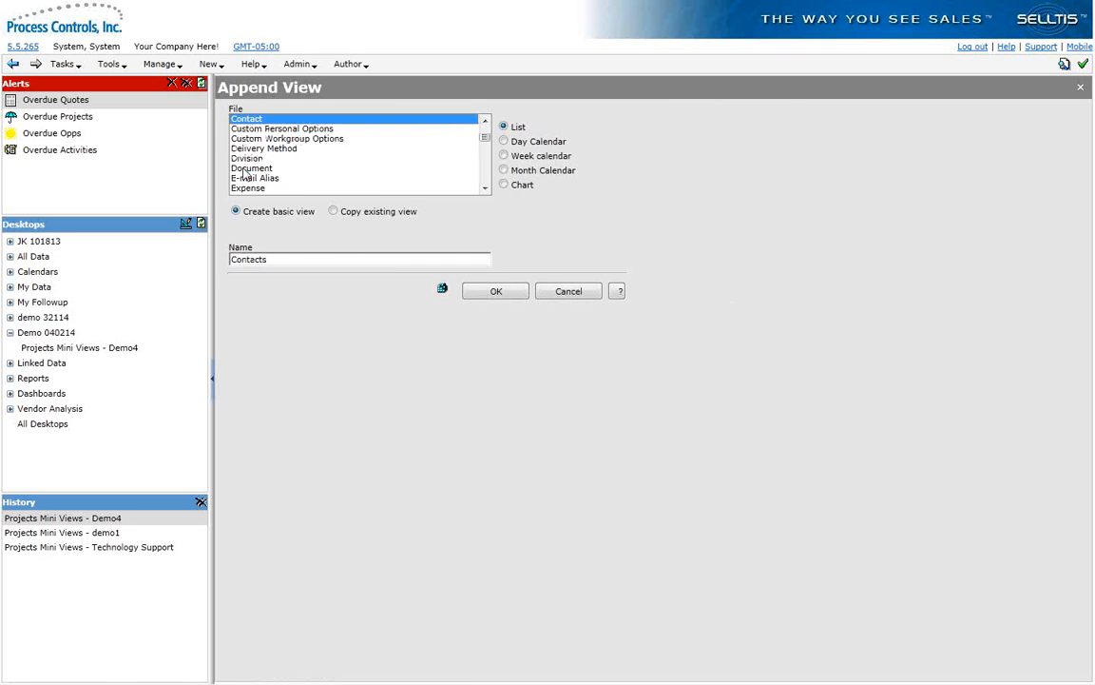
{"action": "left_click", "coordinate": [485, 129]}
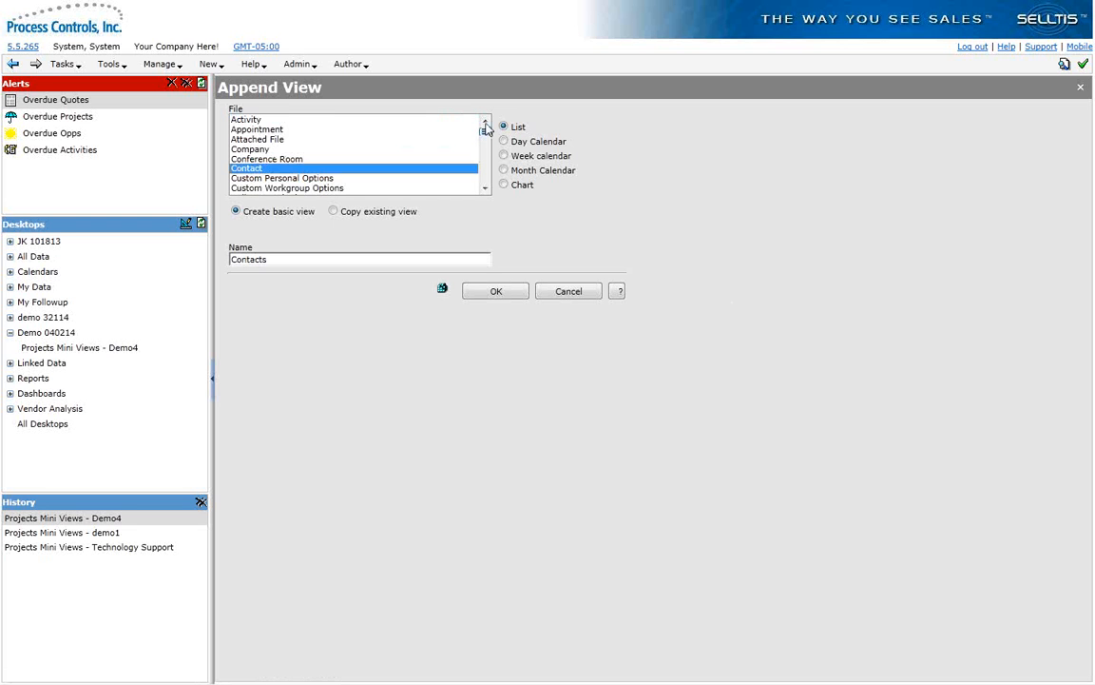
{"action": "mouse_move", "coordinate": [485, 129]}
{"action": "left_mouse_down"}
{"action": "mouse_move", "coordinate": [484, 146]}
{"action": "mouse_move", "coordinate": [485, 130]}
{"action": "left_mouse_up"}
{"action": "left_click", "coordinate": [485, 162]}
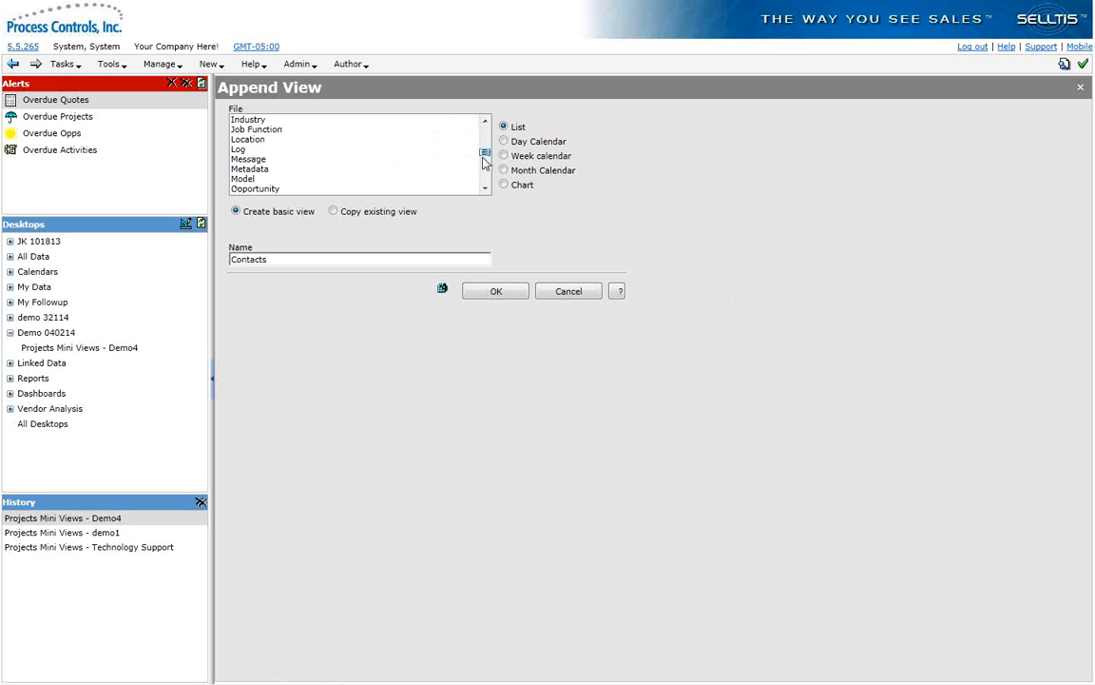
{"action": "left_click", "coordinate": [484, 188]}
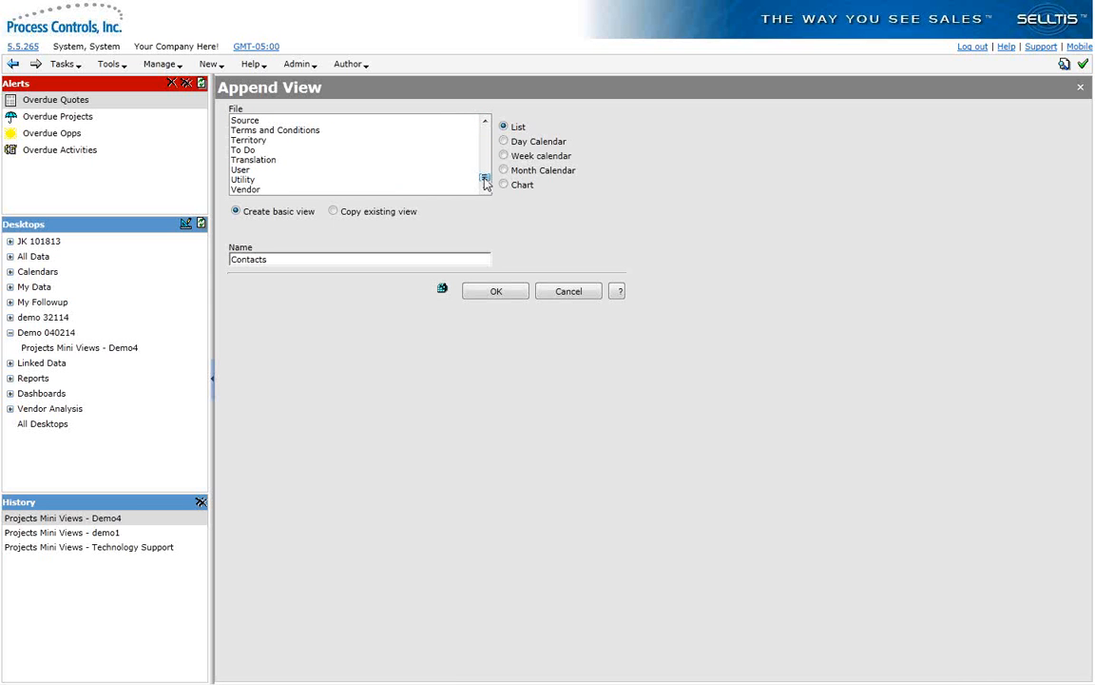
{"action": "left_click", "coordinate": [245, 151]}
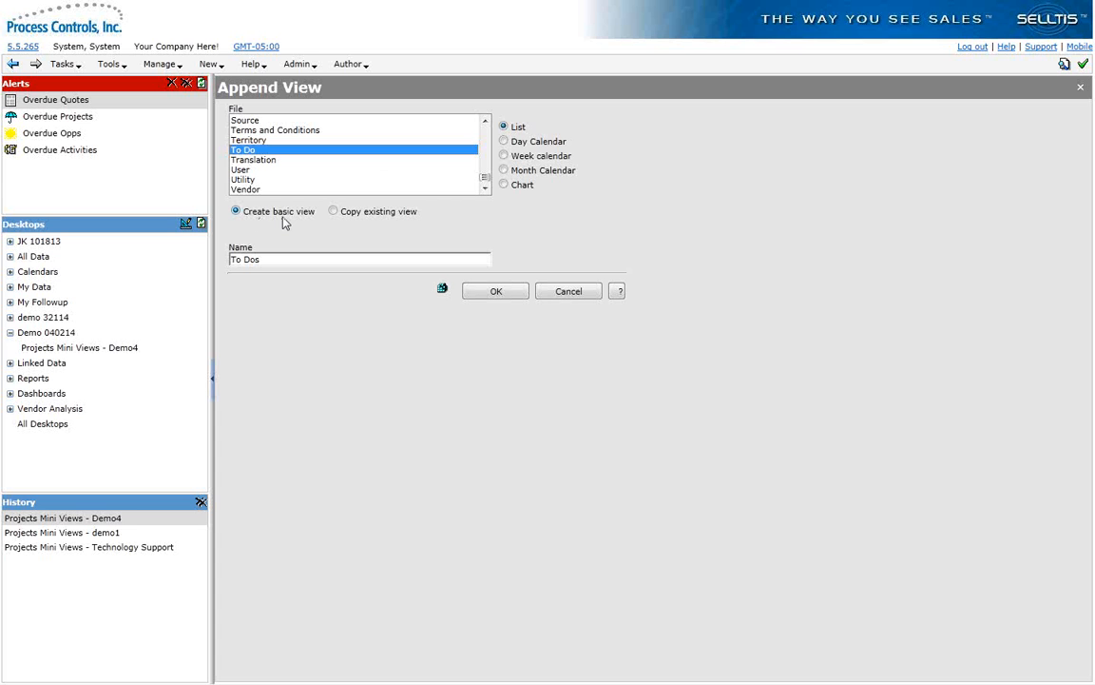
Step: Append the tab view as a copy of the Projects Mini Views - demo1 view To Dos by Status and Due Date, keeping its name
{"action": "left_click", "coordinate": [332, 211]}
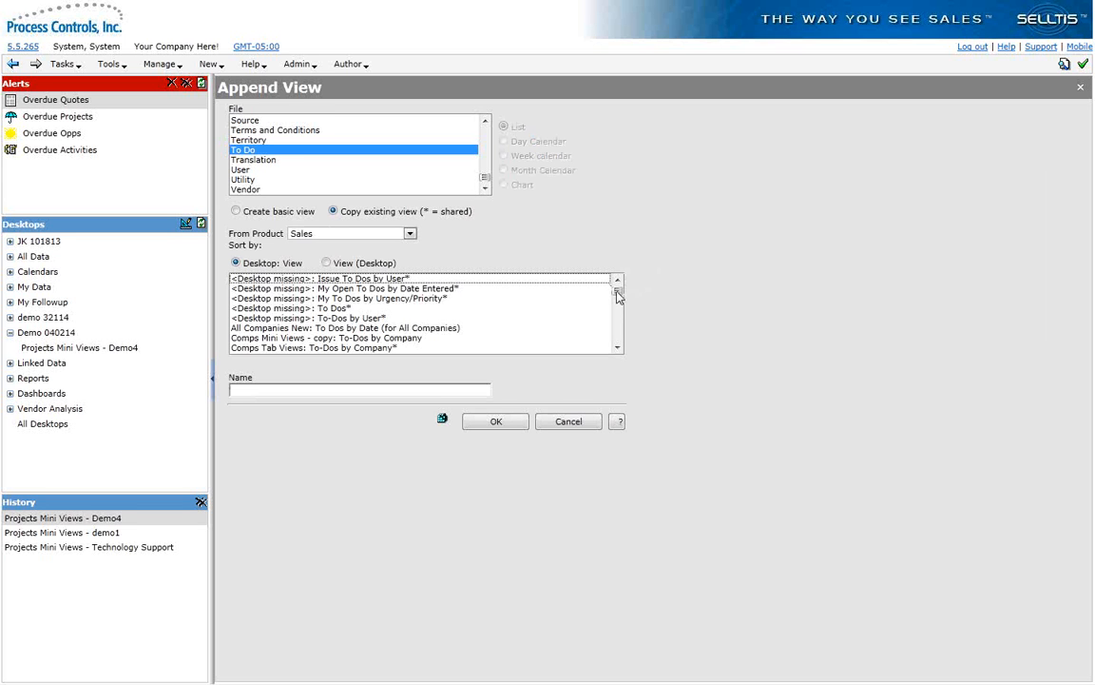
{"action": "left_click_drag", "start_coordinate": [617, 296], "coordinate": [618, 326]}
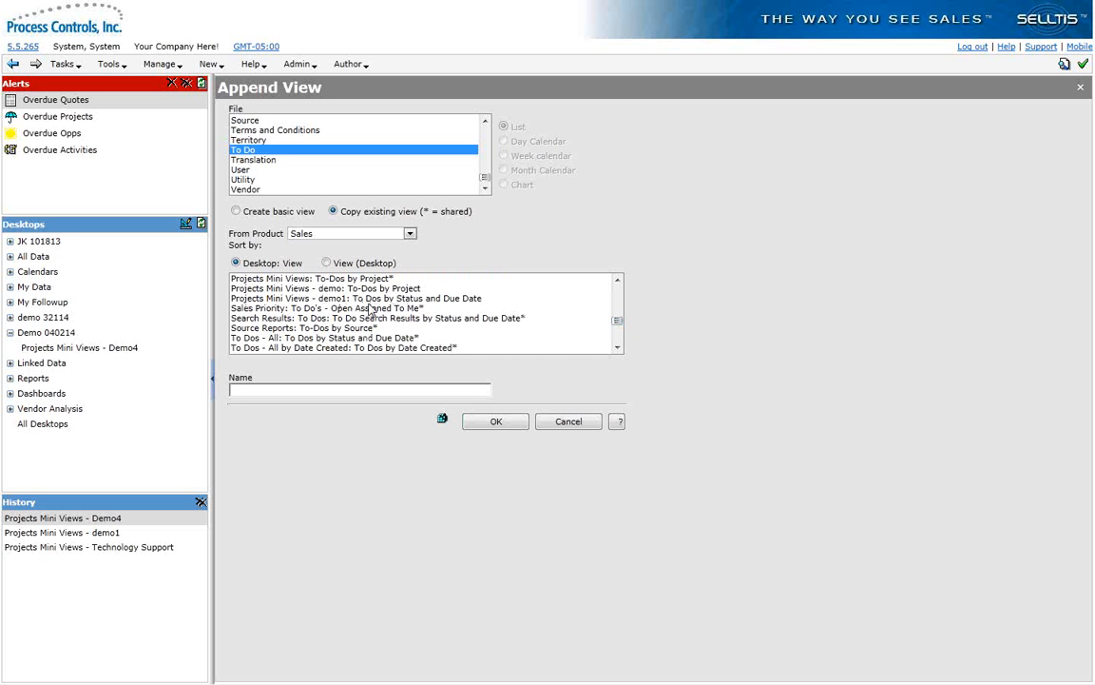
{"action": "left_click", "coordinate": [297, 301]}
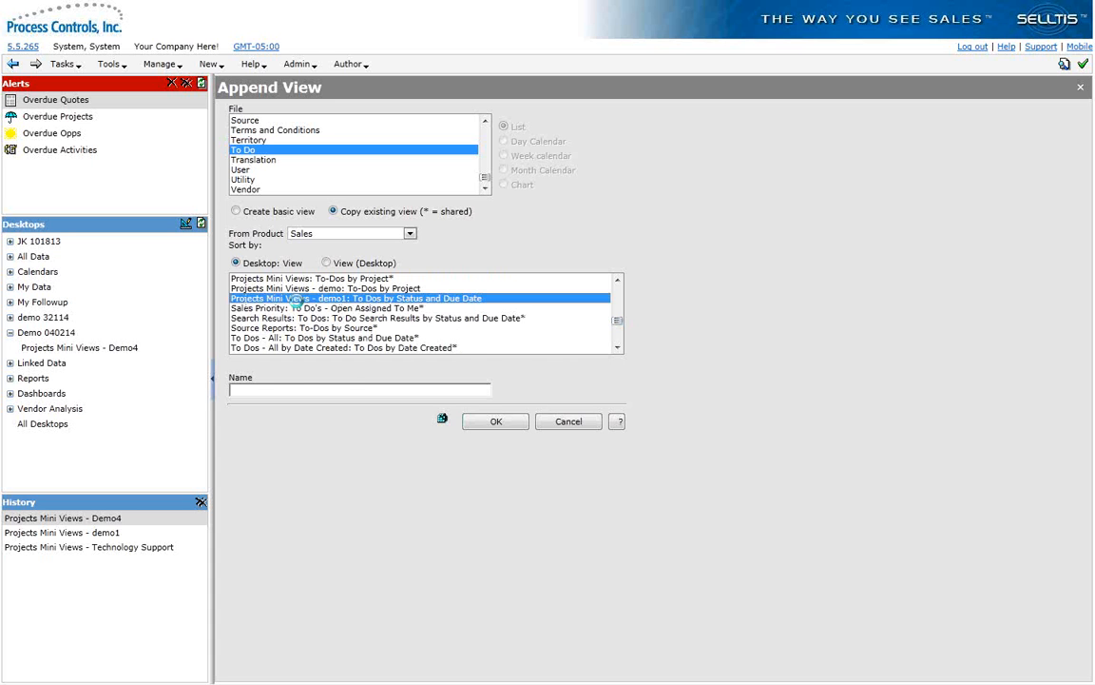
{"action": "left_click", "coordinate": [263, 393]}
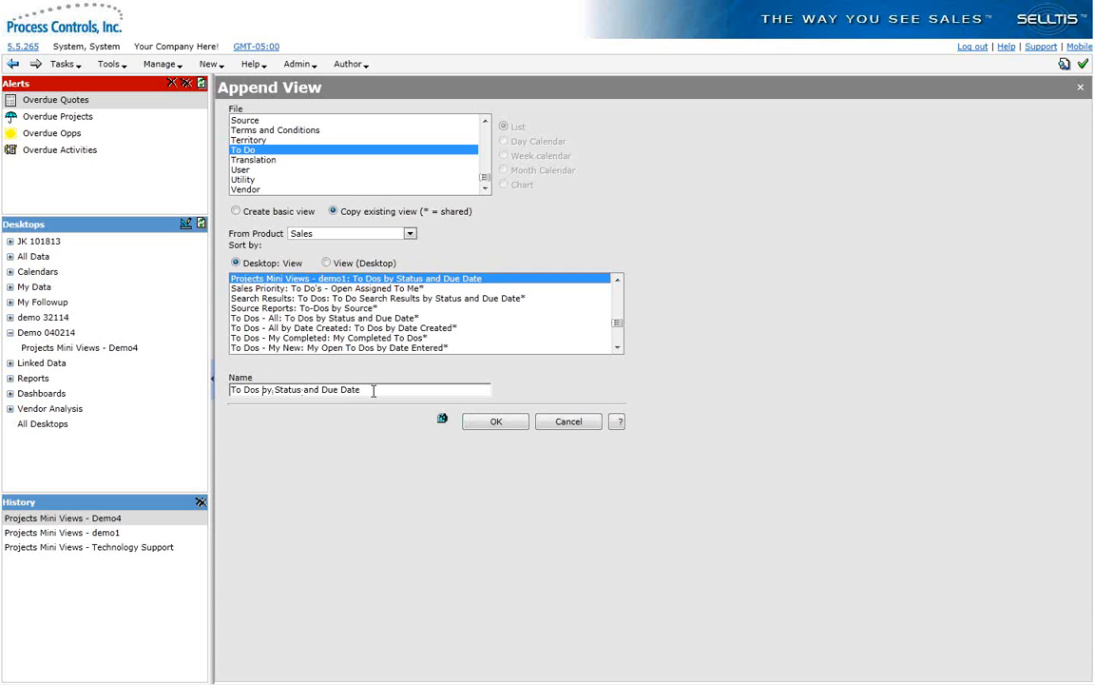
{"action": "left_click_drag", "start_coordinate": [374, 391], "coordinate": [231, 391]}
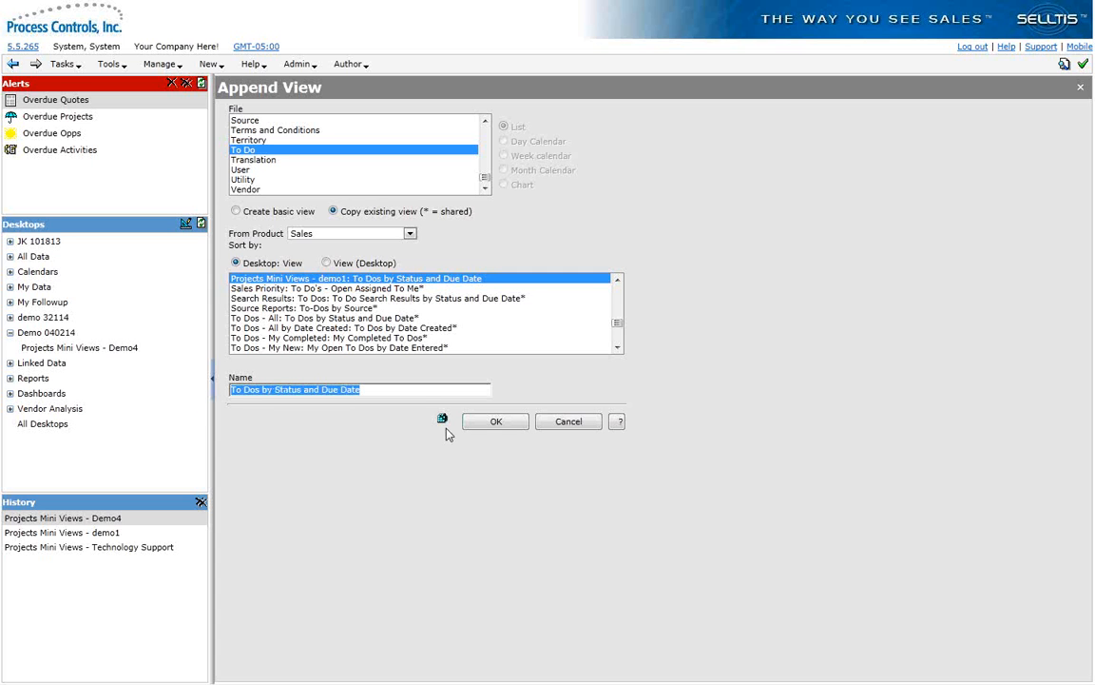
{"action": "left_click", "coordinate": [489, 421]}
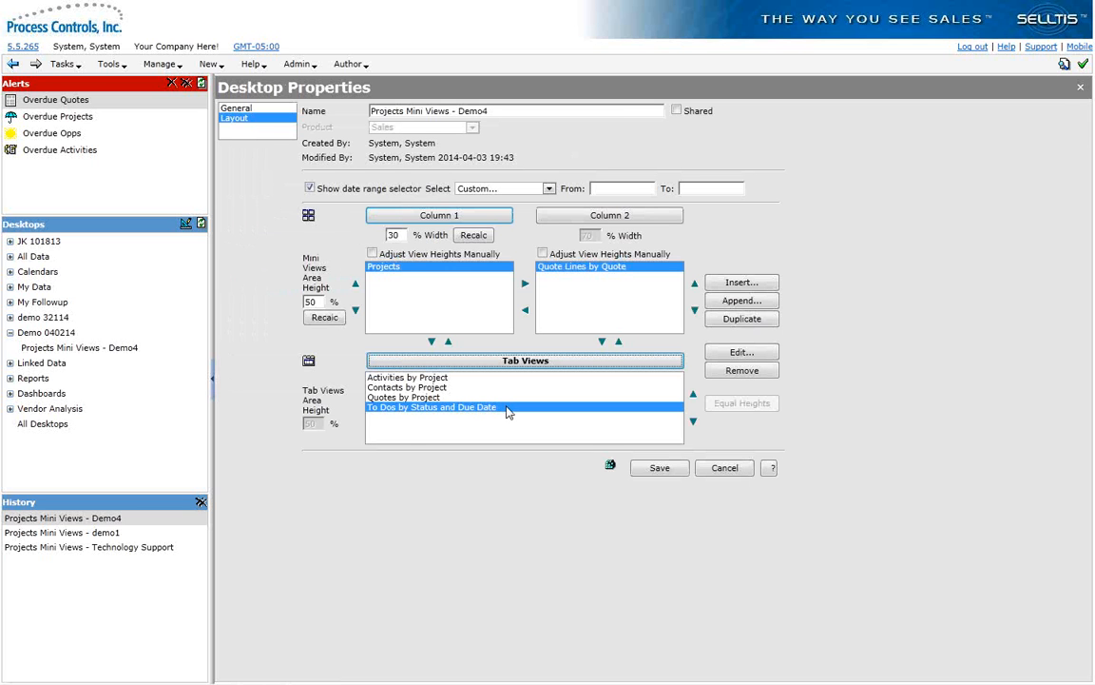
Step: Leave full-screen mode and save the Projects Mini Views - Demo4 desktop with its appended tab view
{"action": "key", "text": "F11"}
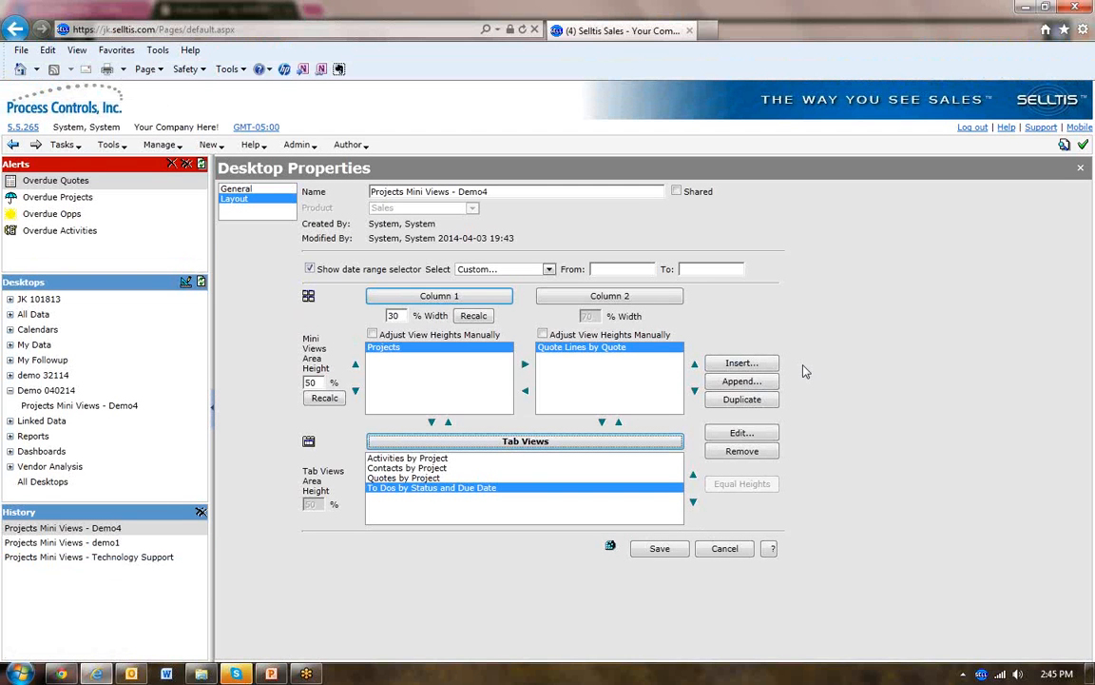
{"action": "left_click", "coordinate": [306, 673]}
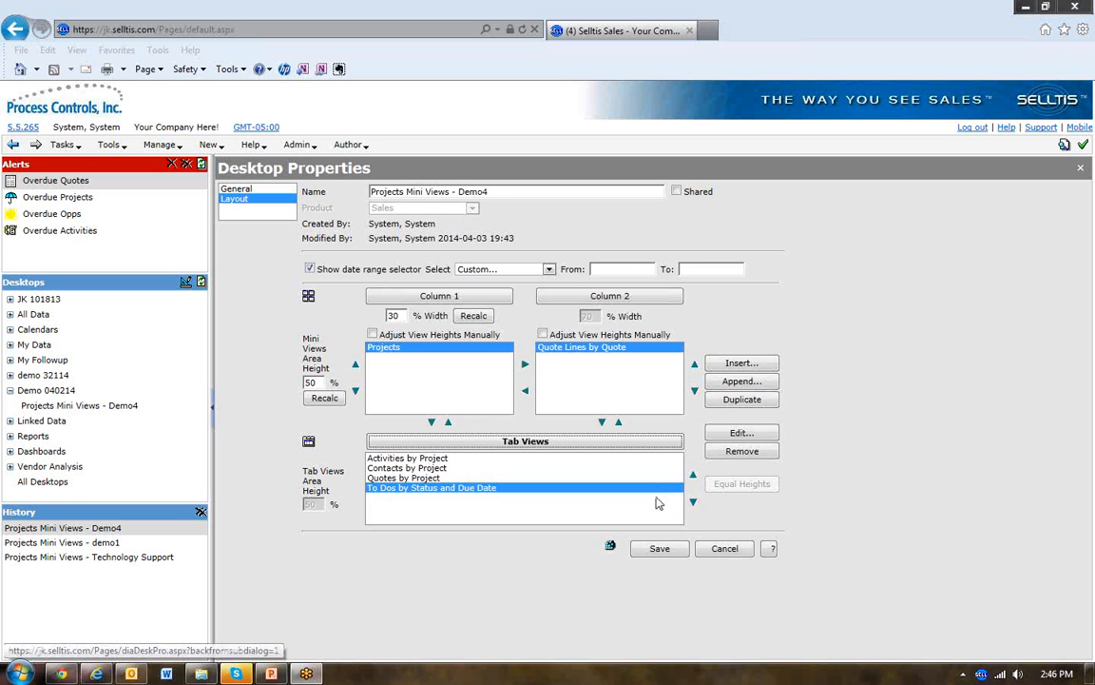
{"action": "left_click", "coordinate": [654, 548]}
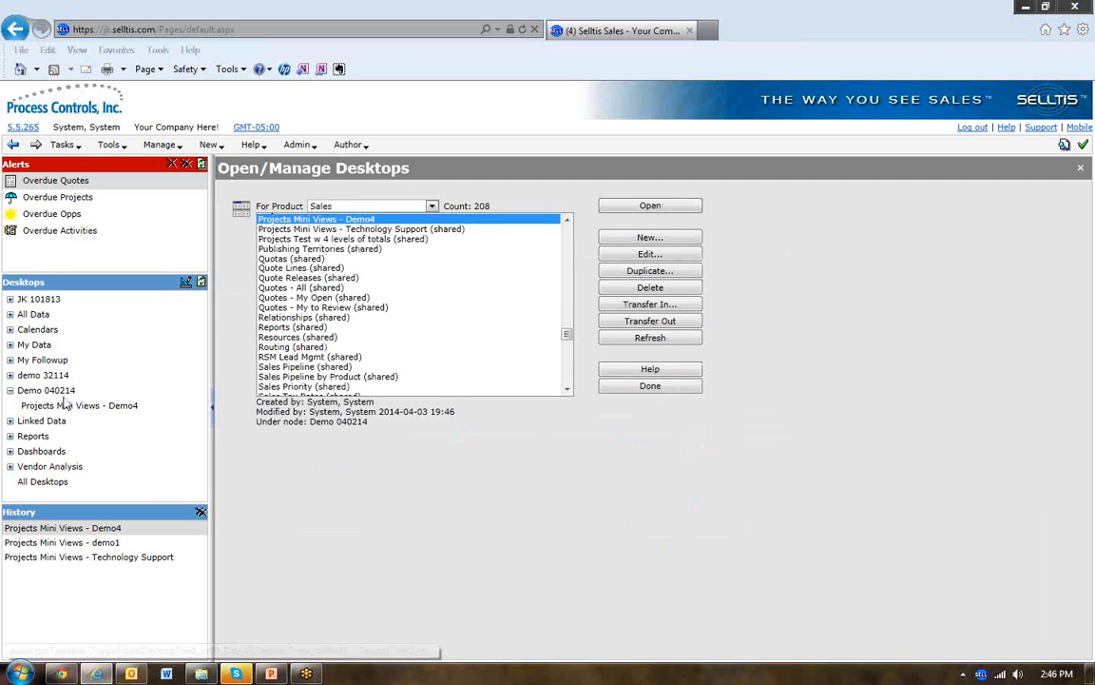
Step: Open the Projects Mini Views - Demo4 desktop from the Demo 040214 node and show its To Dos tab view
{"action": "left_click", "coordinate": [9, 390]}
{"action": "left_click", "coordinate": [10, 390]}
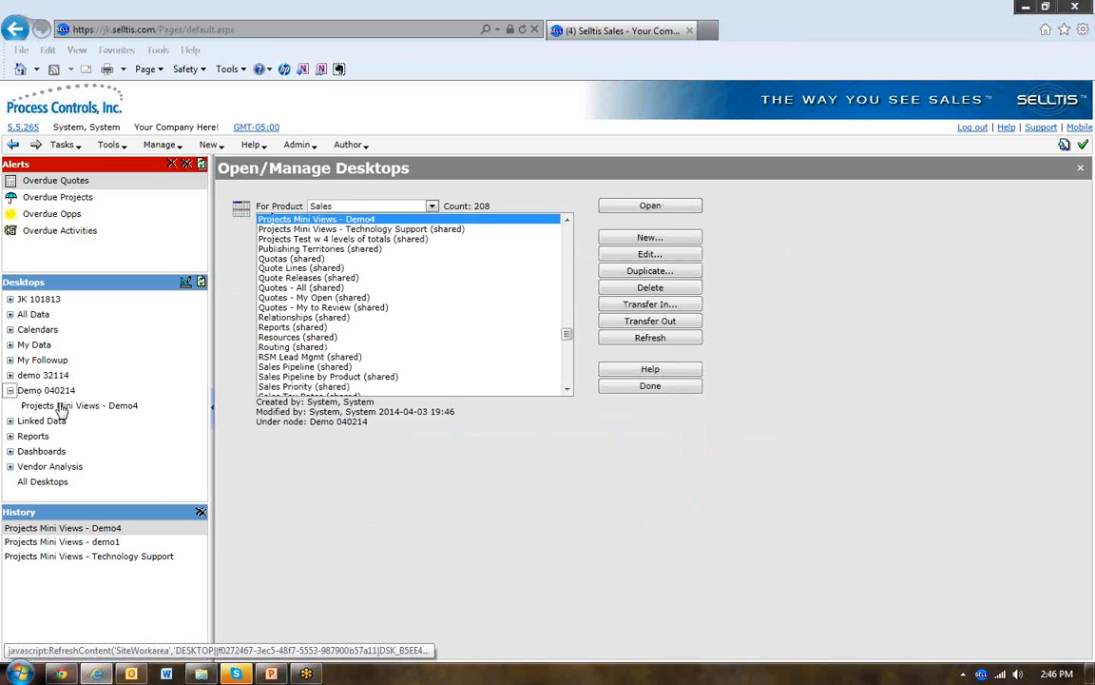
{"action": "left_click", "coordinate": [60, 406]}
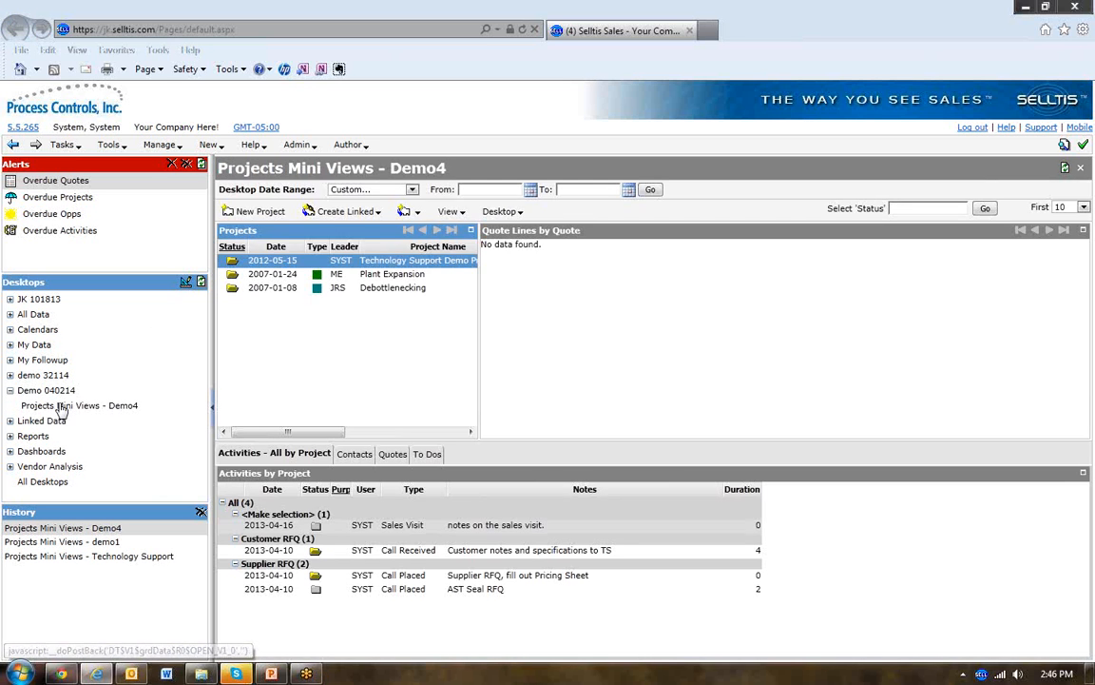
{"action": "left_click", "coordinate": [427, 455]}
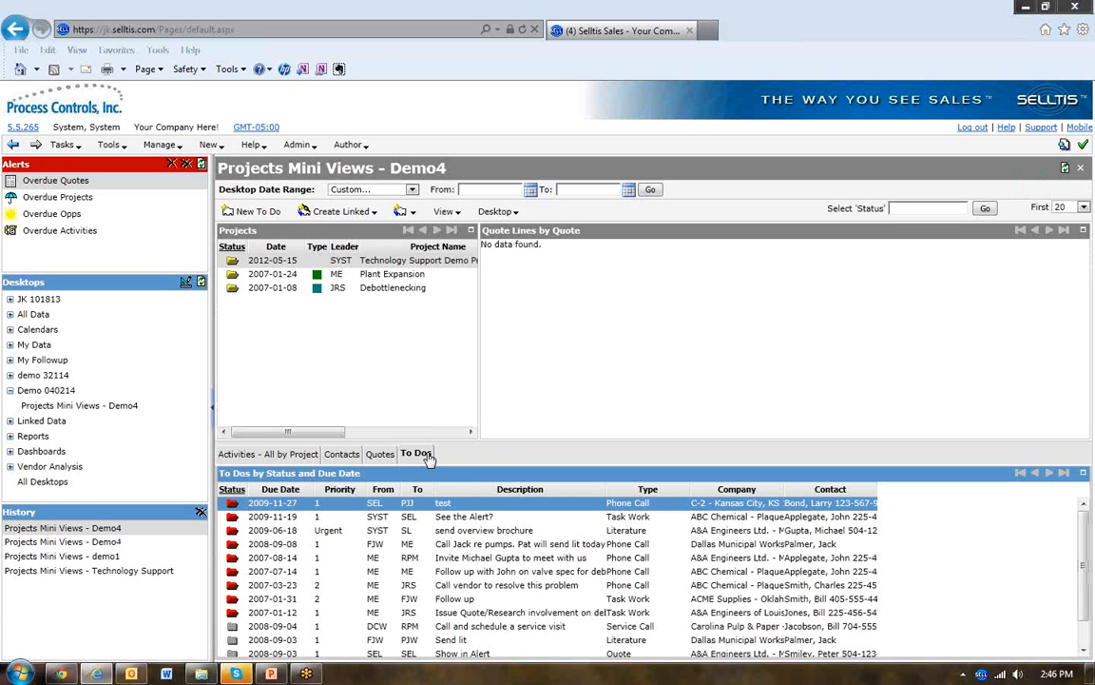
{"action": "mouse_move", "coordinate": [468, 477]}
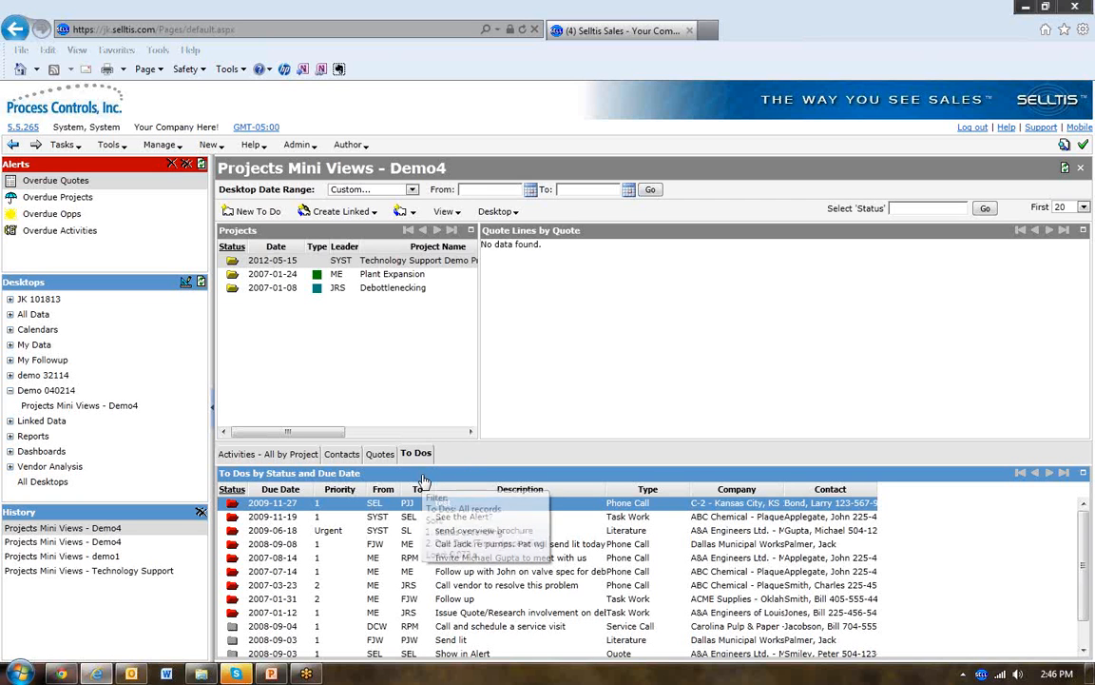
Step: Open the filter conditions from the properties of the To Dos by Status and Due Date view
{"action": "left_click", "coordinate": [451, 212]}
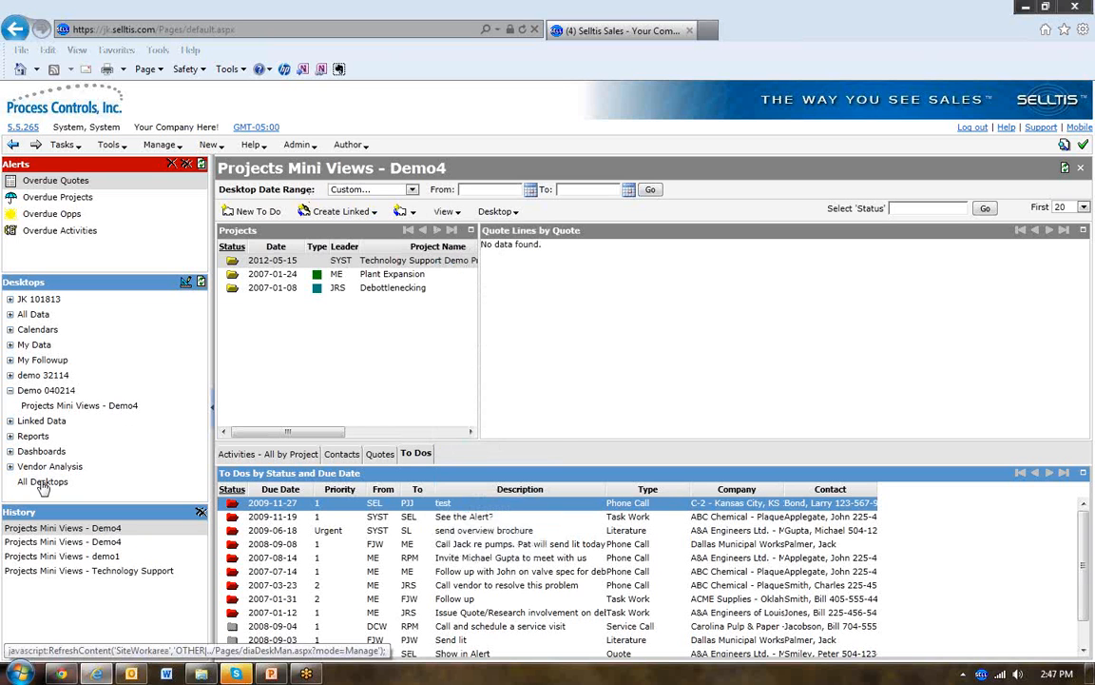
{"action": "left_click", "coordinate": [445, 211]}
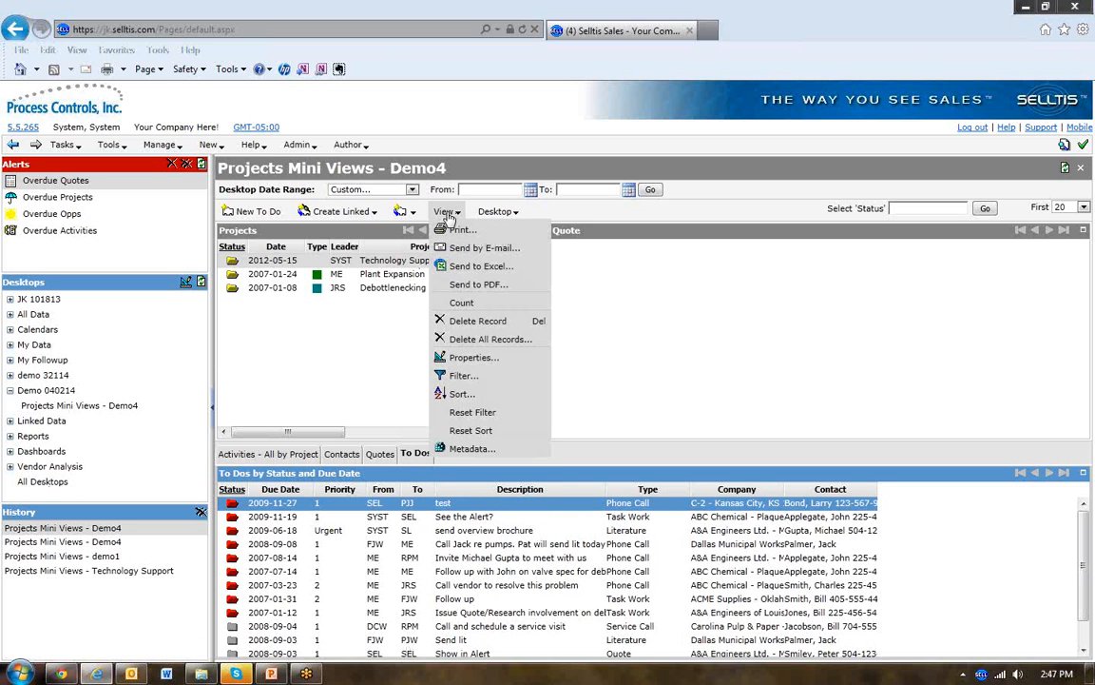
{"action": "left_click", "coordinate": [464, 356]}
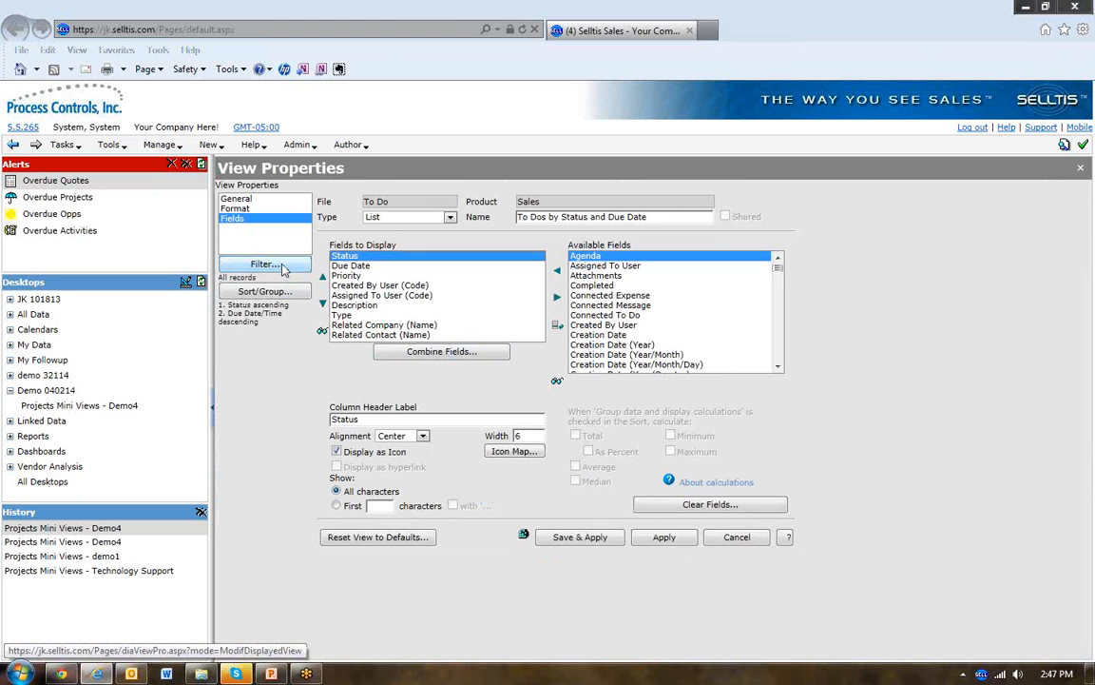
{"action": "left_click", "coordinate": [267, 264]}
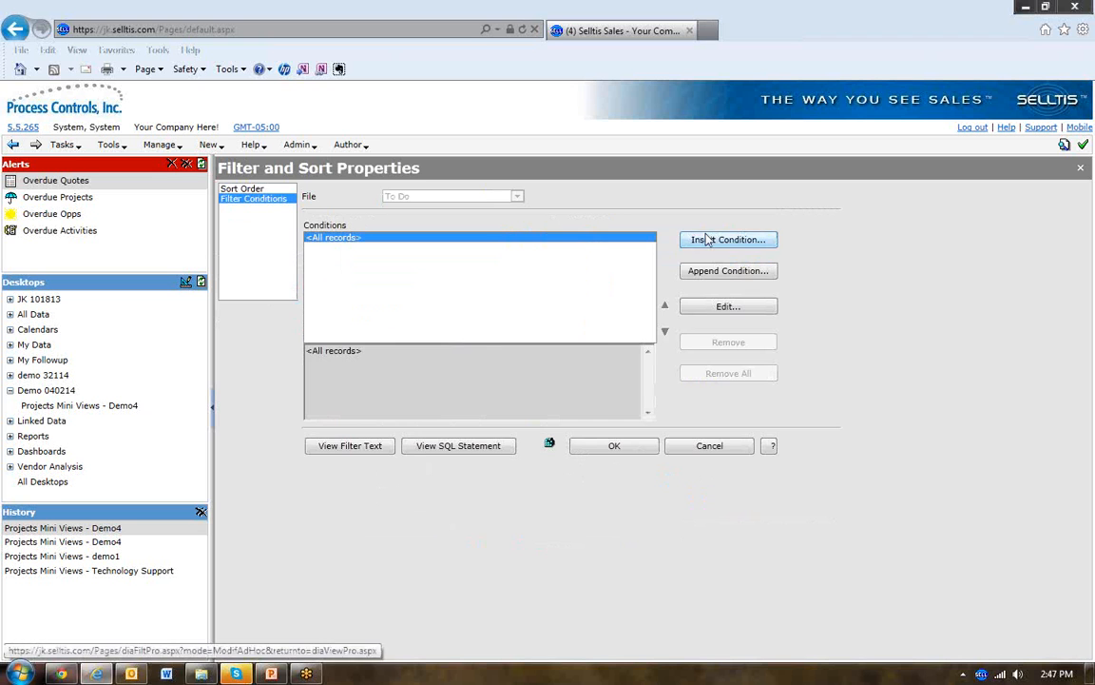
Step: Insert a filter condition in which Related Project contains a link to the selected record in a linked view
{"action": "left_click", "coordinate": [705, 235]}
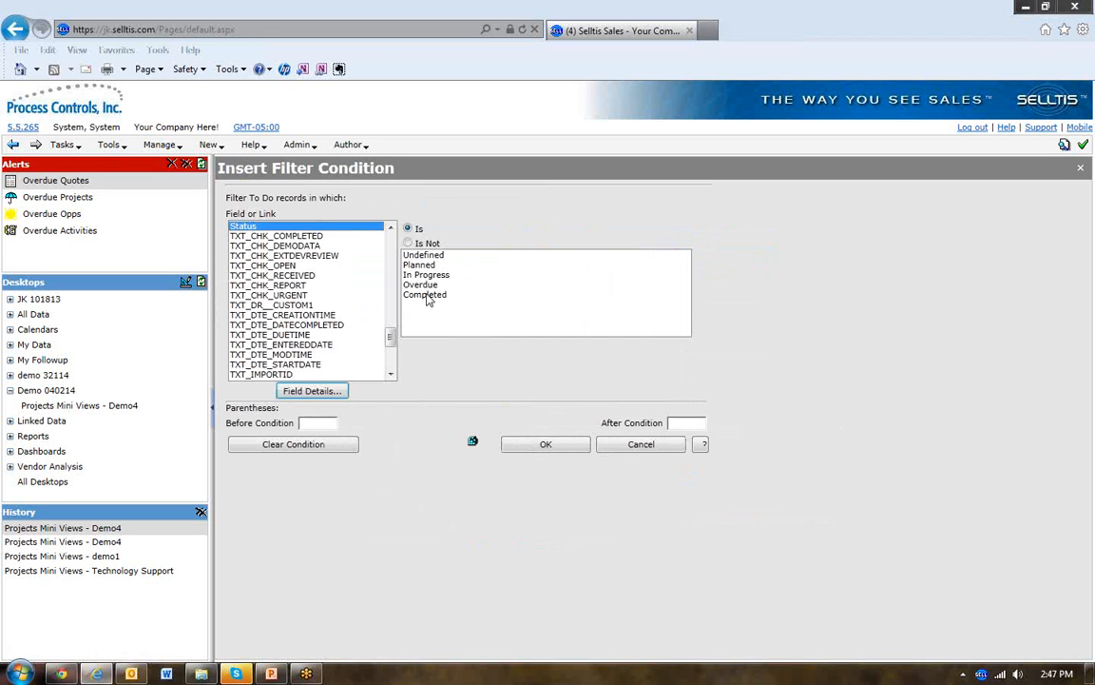
{"action": "mouse_move", "coordinate": [390, 336]}
{"action": "left_mouse_down"}
{"action": "mouse_move", "coordinate": [390, 365]}
{"action": "mouse_move", "coordinate": [388, 325]}
{"action": "left_mouse_up"}
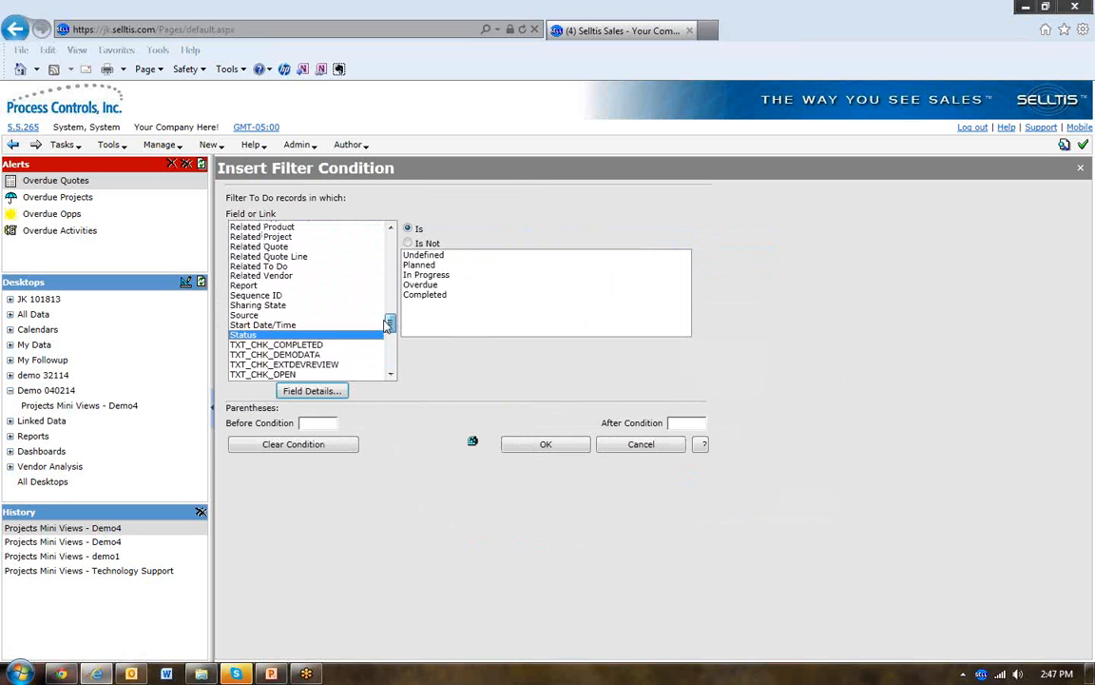
{"action": "left_click", "coordinate": [278, 238]}
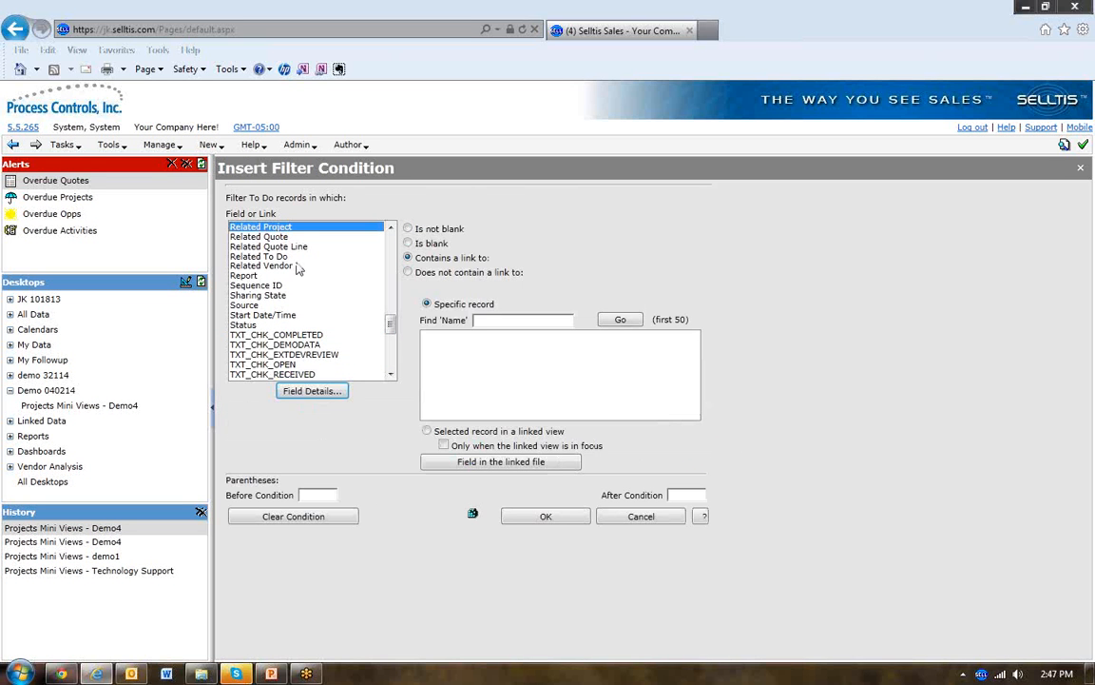
{"action": "left_click", "coordinate": [427, 432]}
{"action": "left_click", "coordinate": [531, 516]}
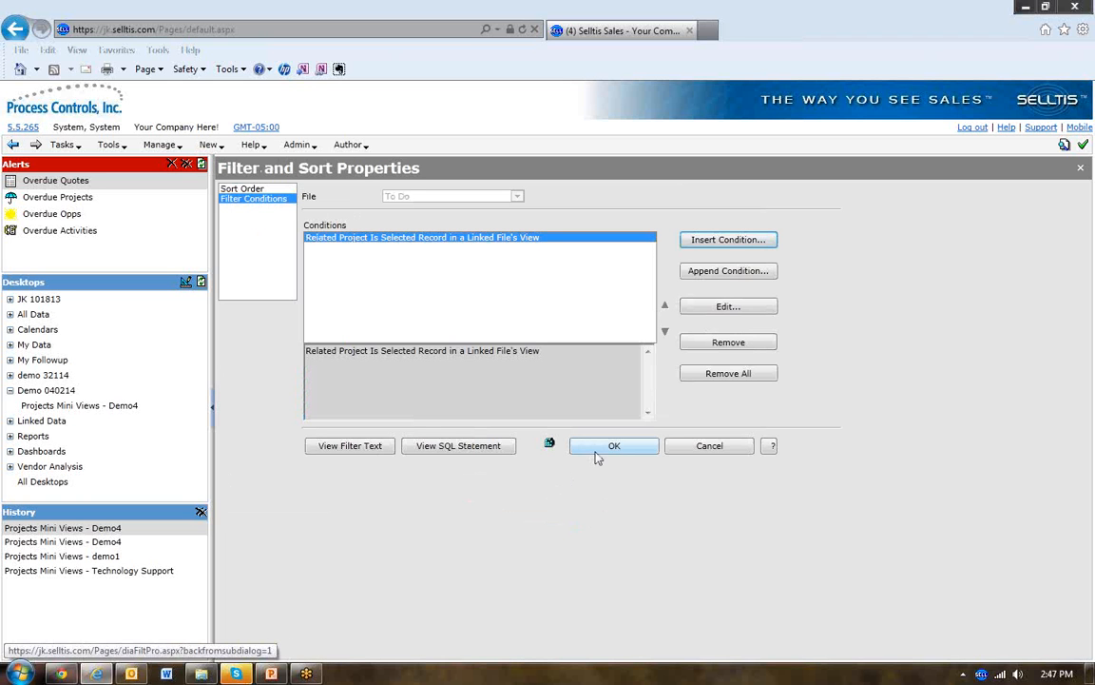
Step: Save and apply the new filter to the To Dos view, and test it by selecting the Debottlenecking project
{"action": "left_click", "coordinate": [596, 447]}
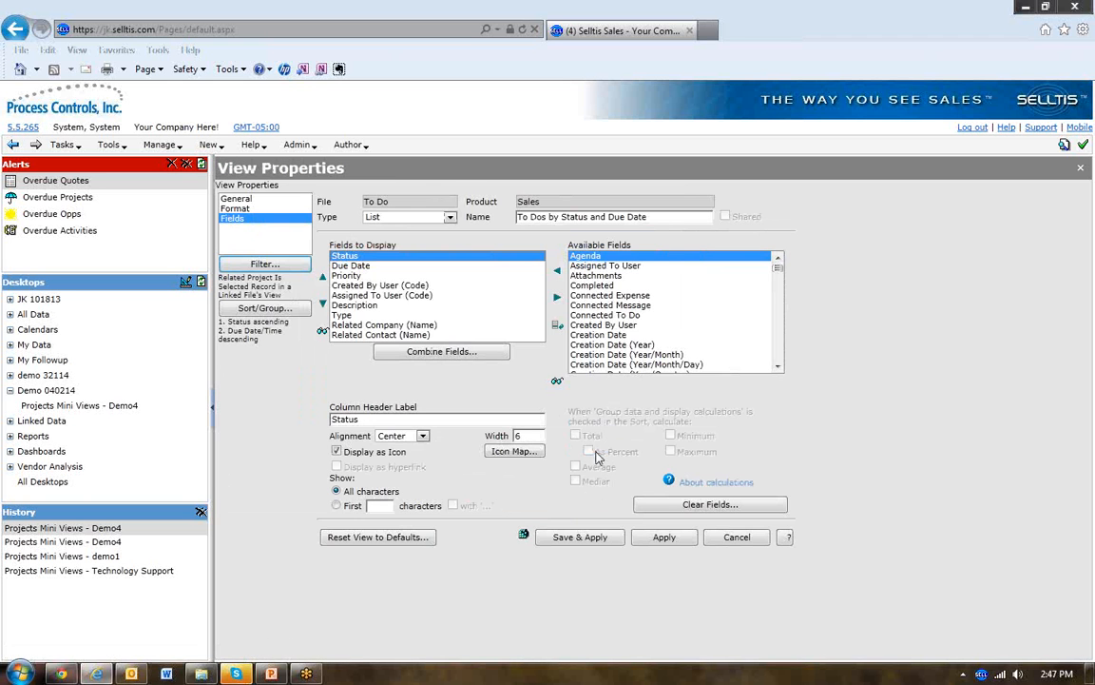
{"action": "left_click", "coordinate": [581, 538]}
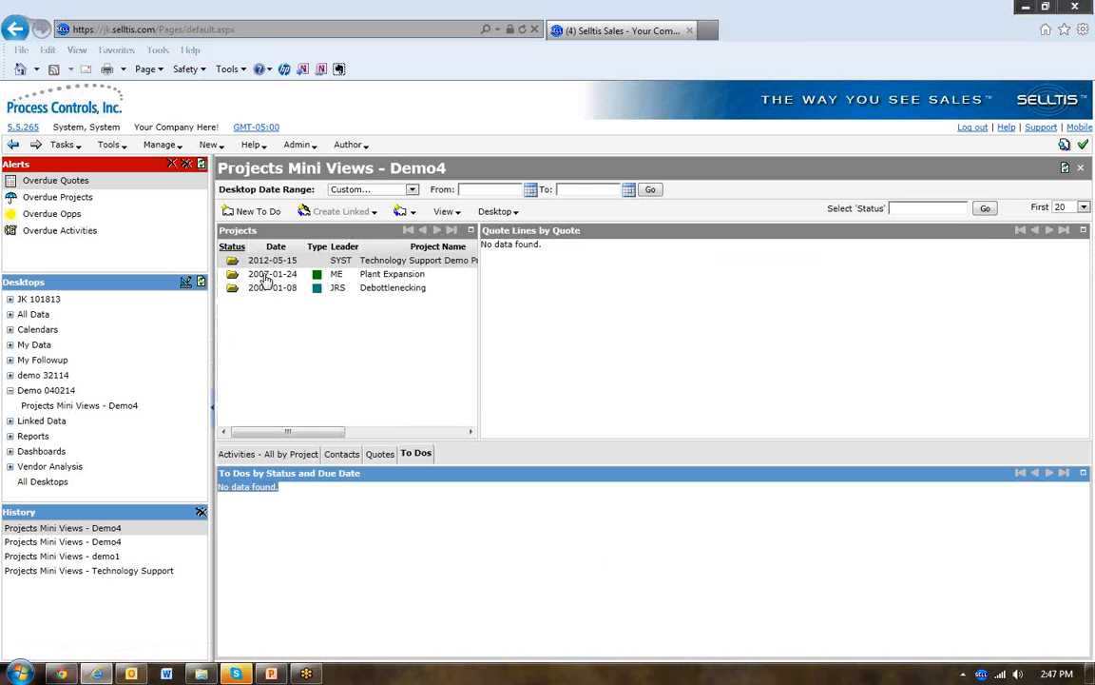
{"action": "left_click", "coordinate": [264, 275]}
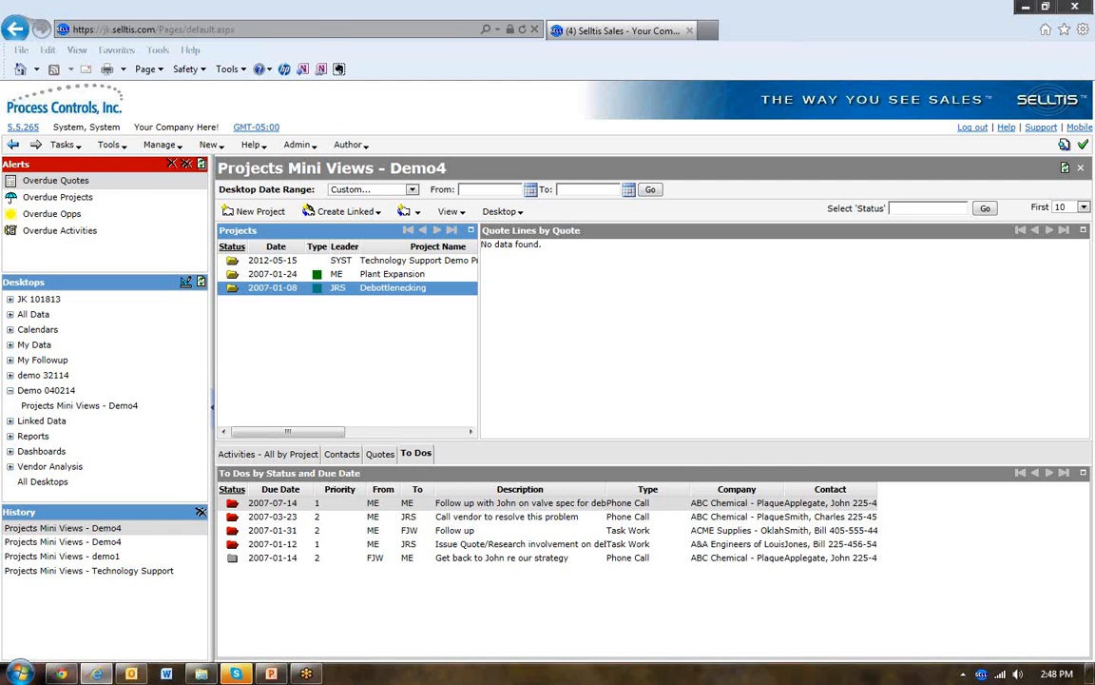
Step: Switch to the PowerPoint presentation and run the slide show from Achieving ROI to the Support Materials slide listing the support resources
{"action": "left_click", "coordinate": [271, 673]}
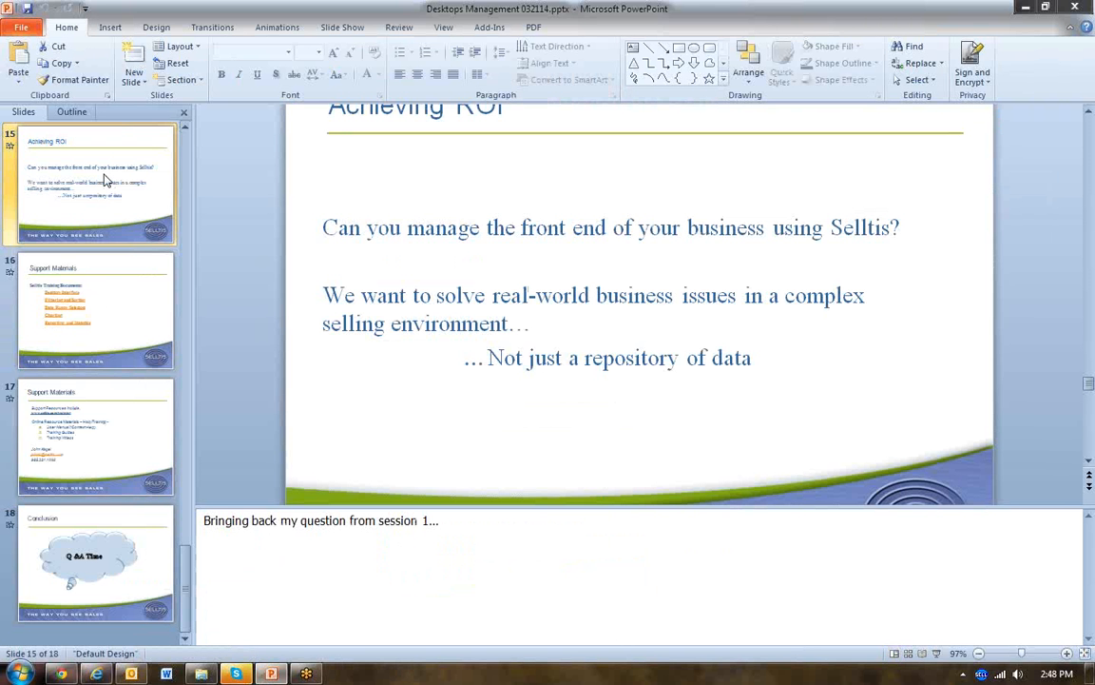
{"action": "key", "text": "shift+F5"}
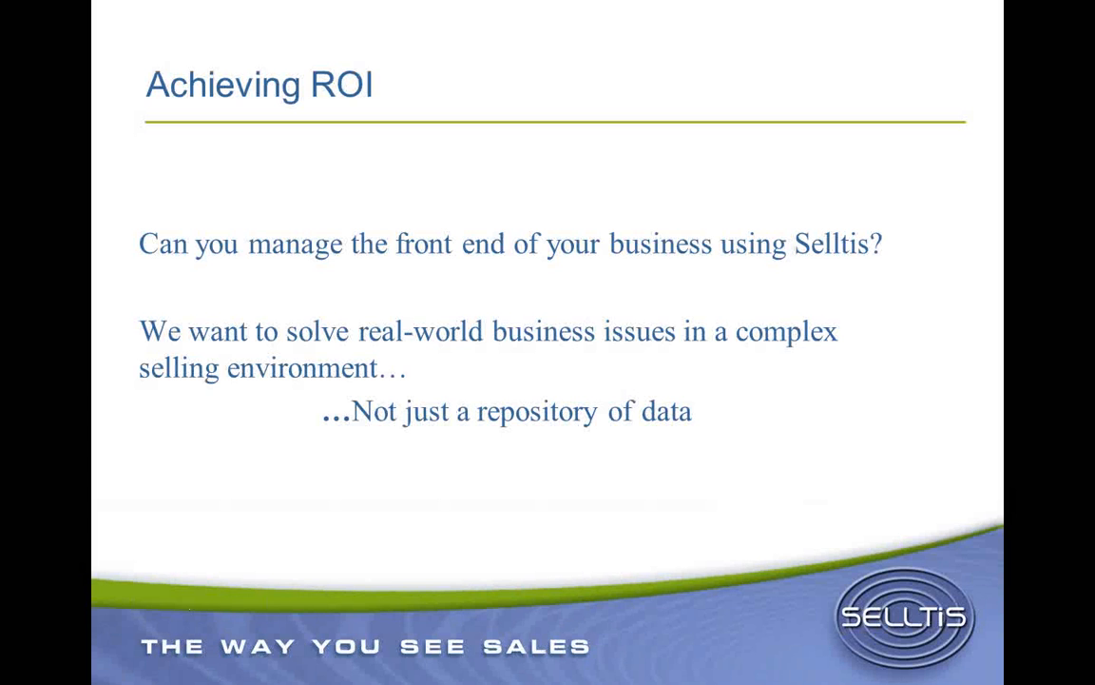
{"action": "key", "text": "Right"}
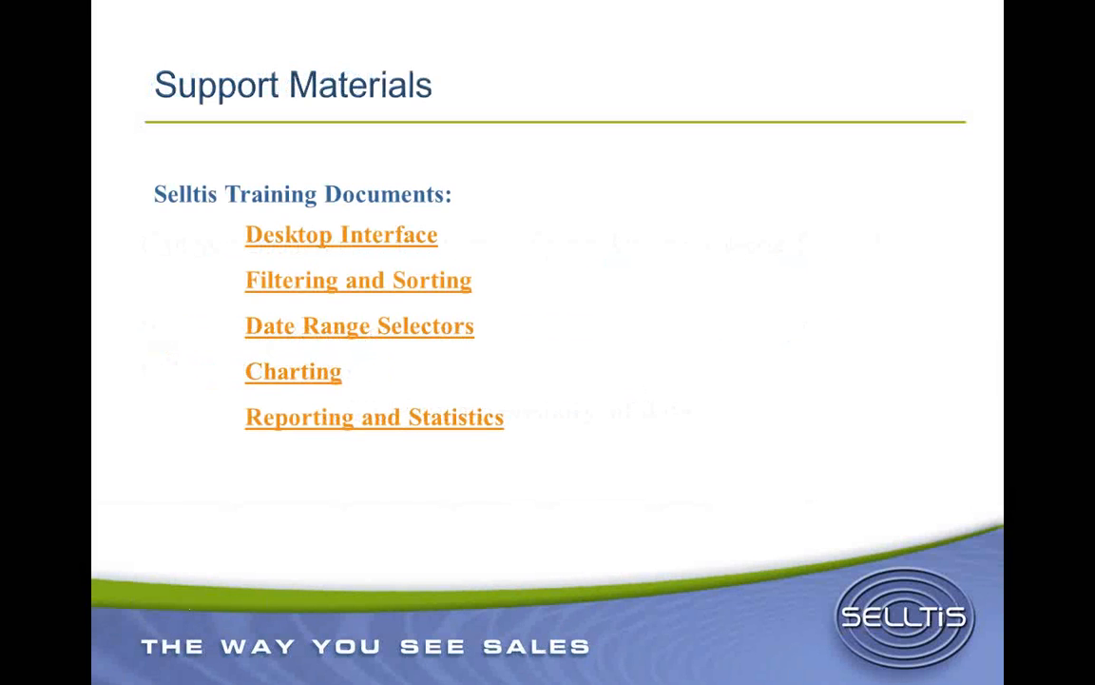
{"action": "key", "text": "Right"}
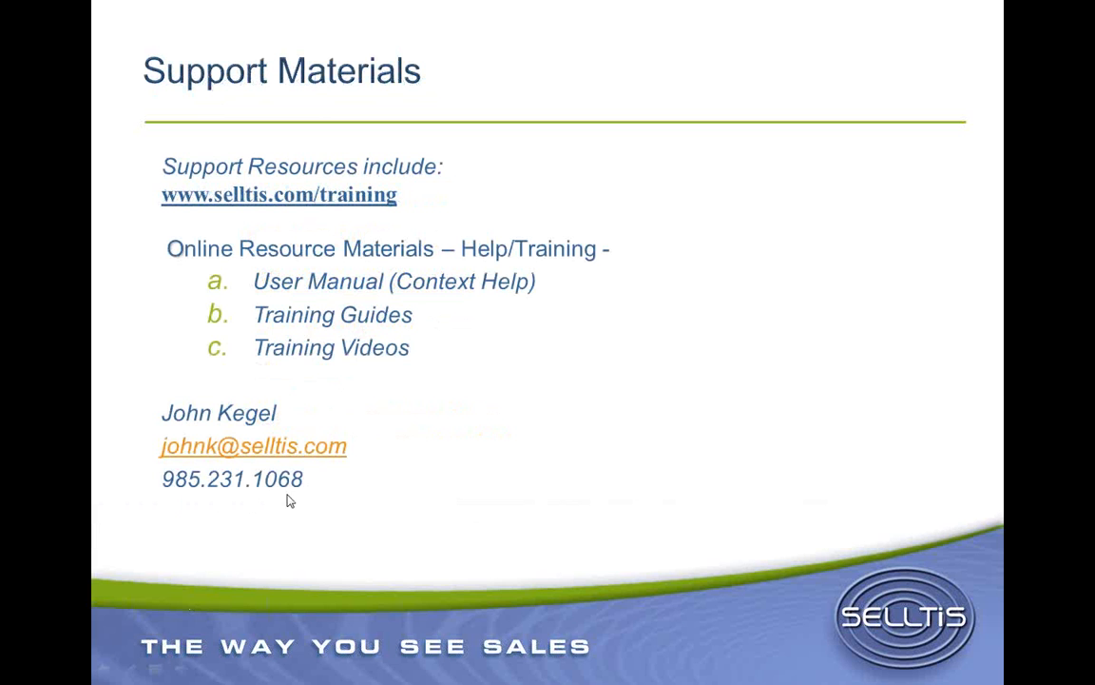
{"action": "left_click", "coordinate": [488, 375]}
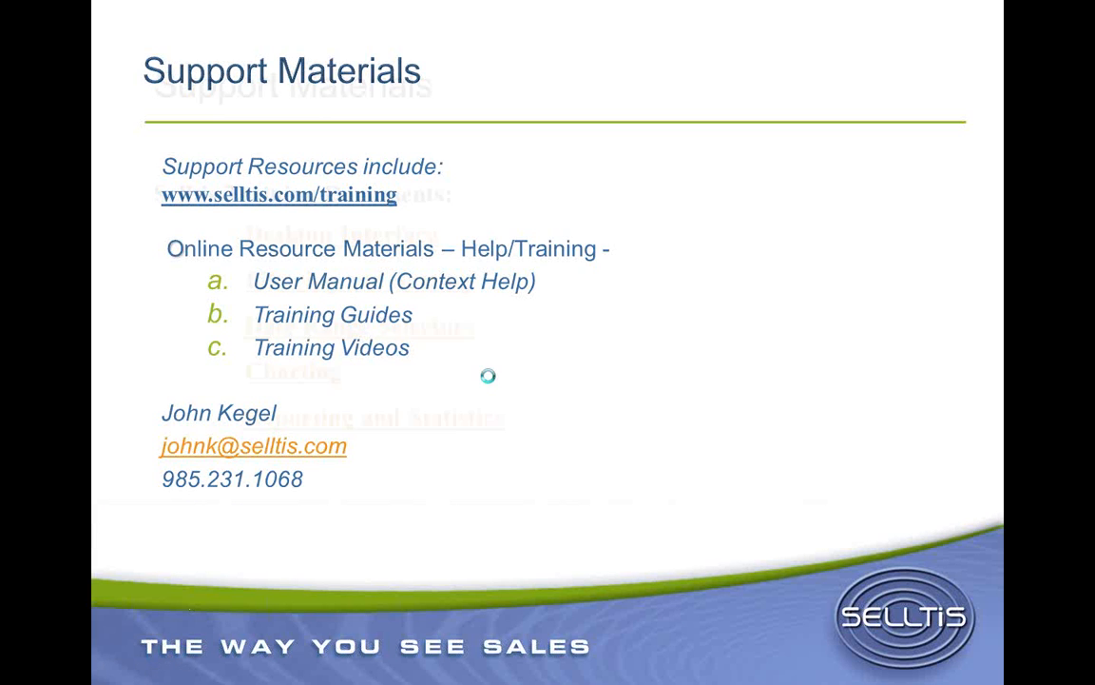